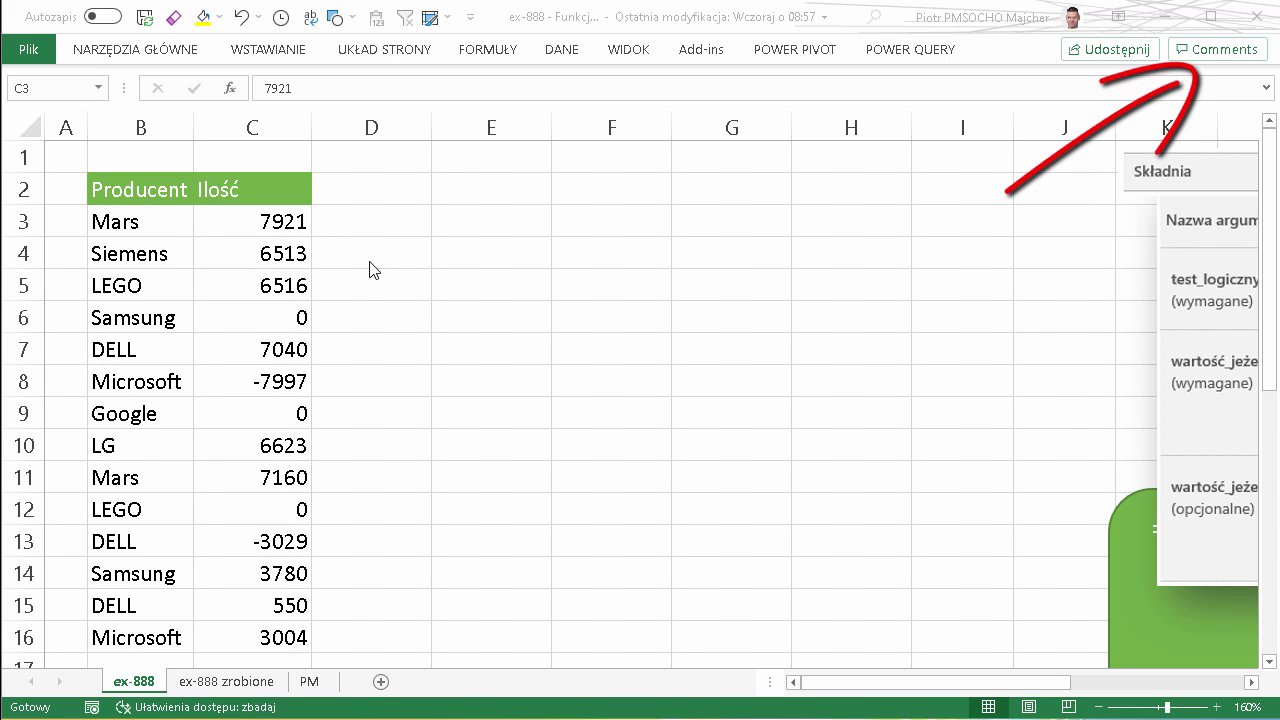
Select D3 and move the Składnia syntax panel out and back, highlighting the test_logiczny argument
{"action": "left_click", "coordinate": [377, 223]}
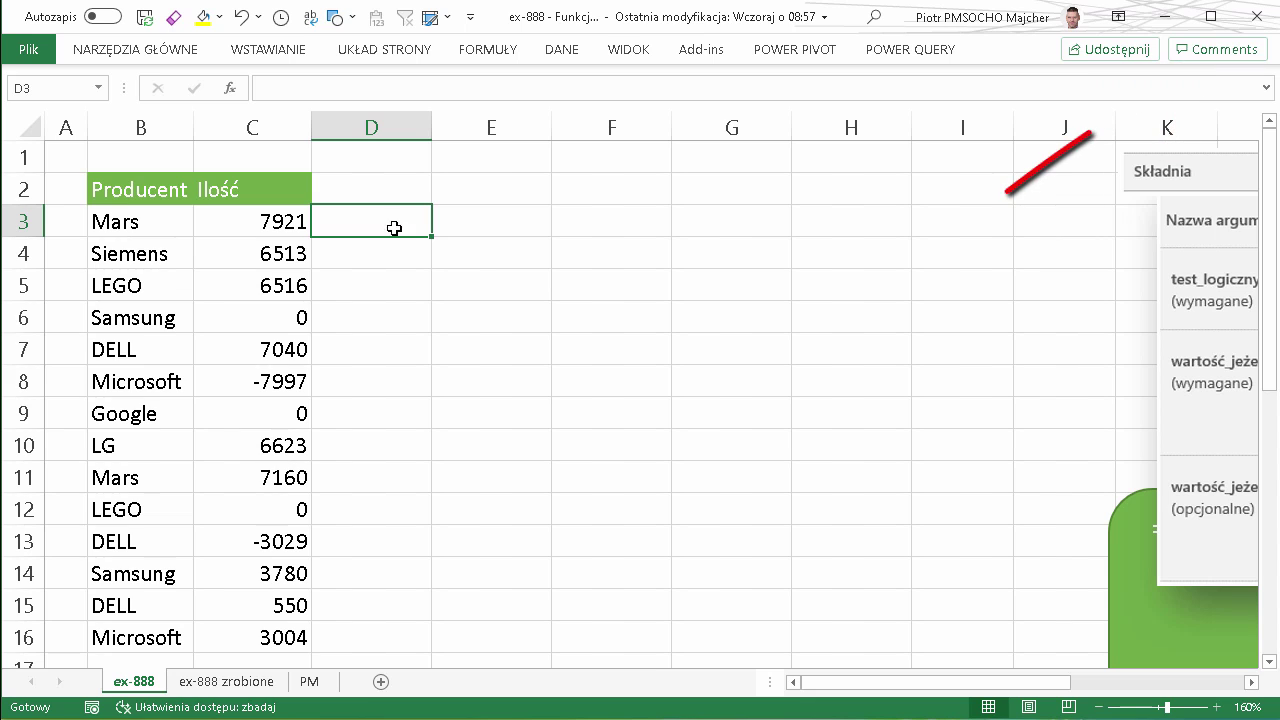
{"action": "mouse_move", "coordinate": [1185, 165]}
{"action": "left_mouse_down"}
{"action": "mouse_move", "coordinate": [584, 266]}
{"action": "mouse_move", "coordinate": [562, 211]}
{"action": "left_mouse_up"}
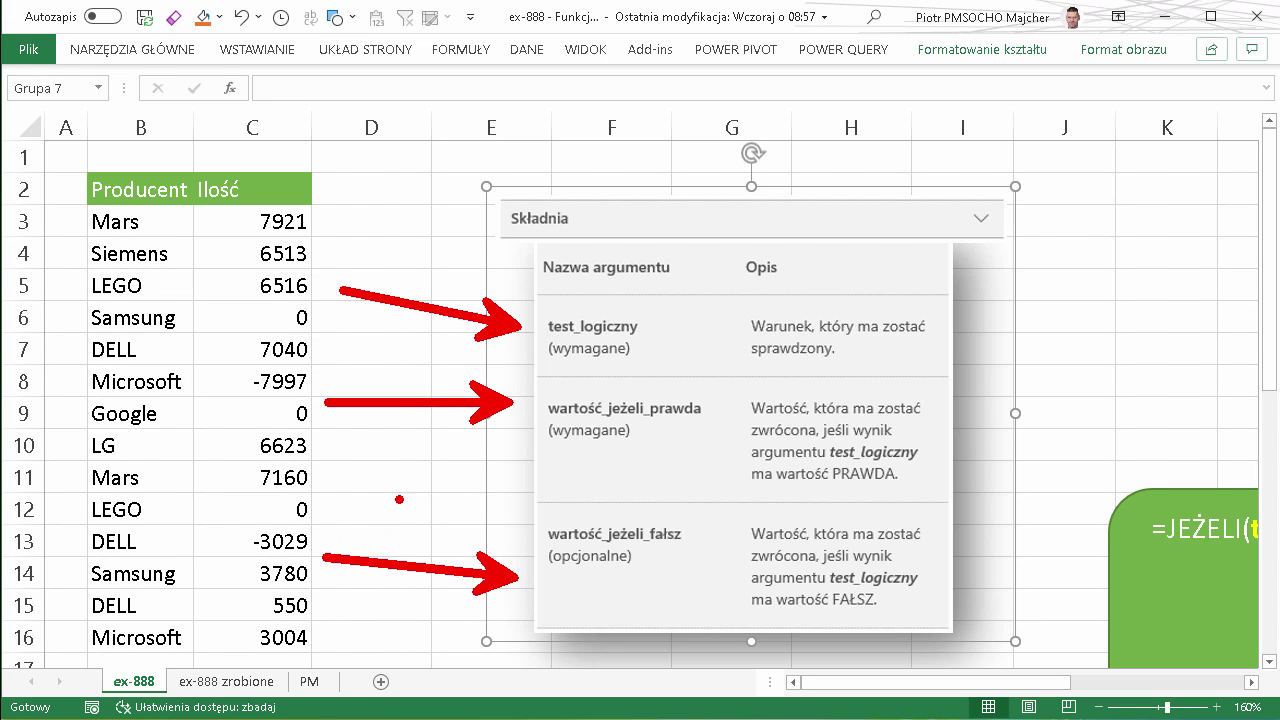
{"action": "mouse_move", "coordinate": [600, 283]}
{"action": "left_mouse_down"}
{"action": "mouse_move", "coordinate": [945, 297]}
{"action": "mouse_move", "coordinate": [606, 282]}
{"action": "left_mouse_up"}
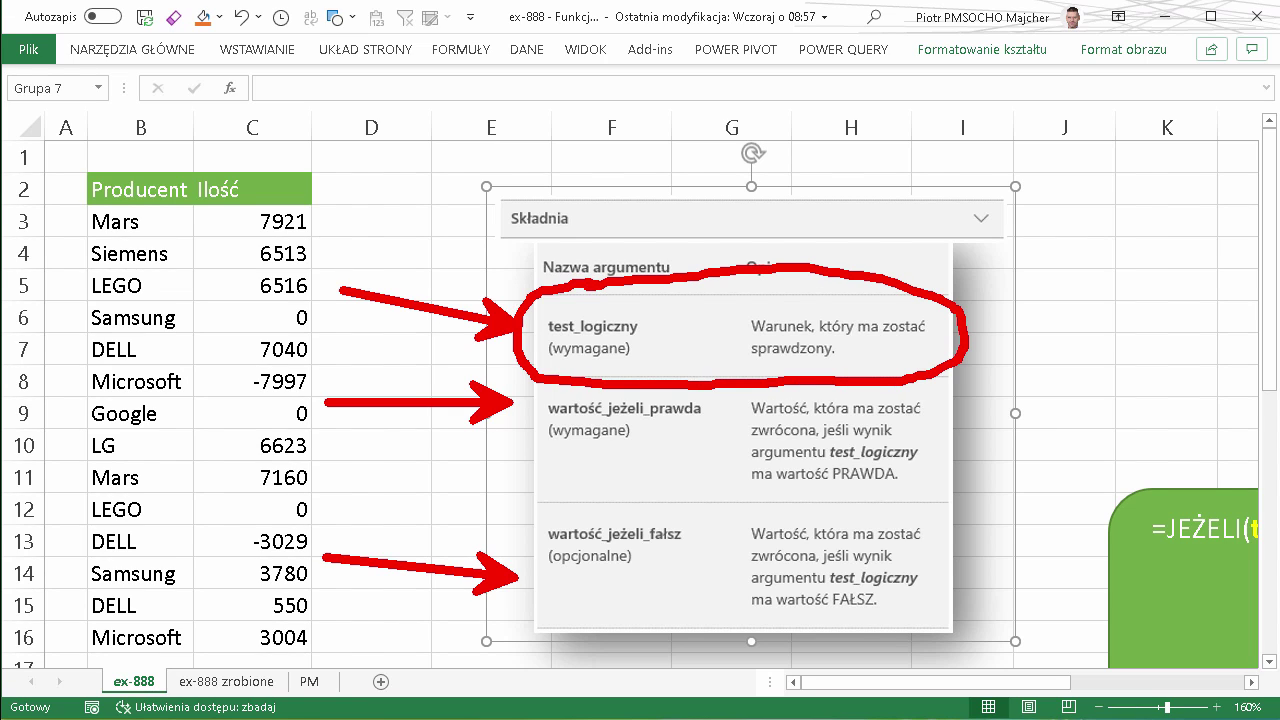
{"action": "key", "text": "Escape"}
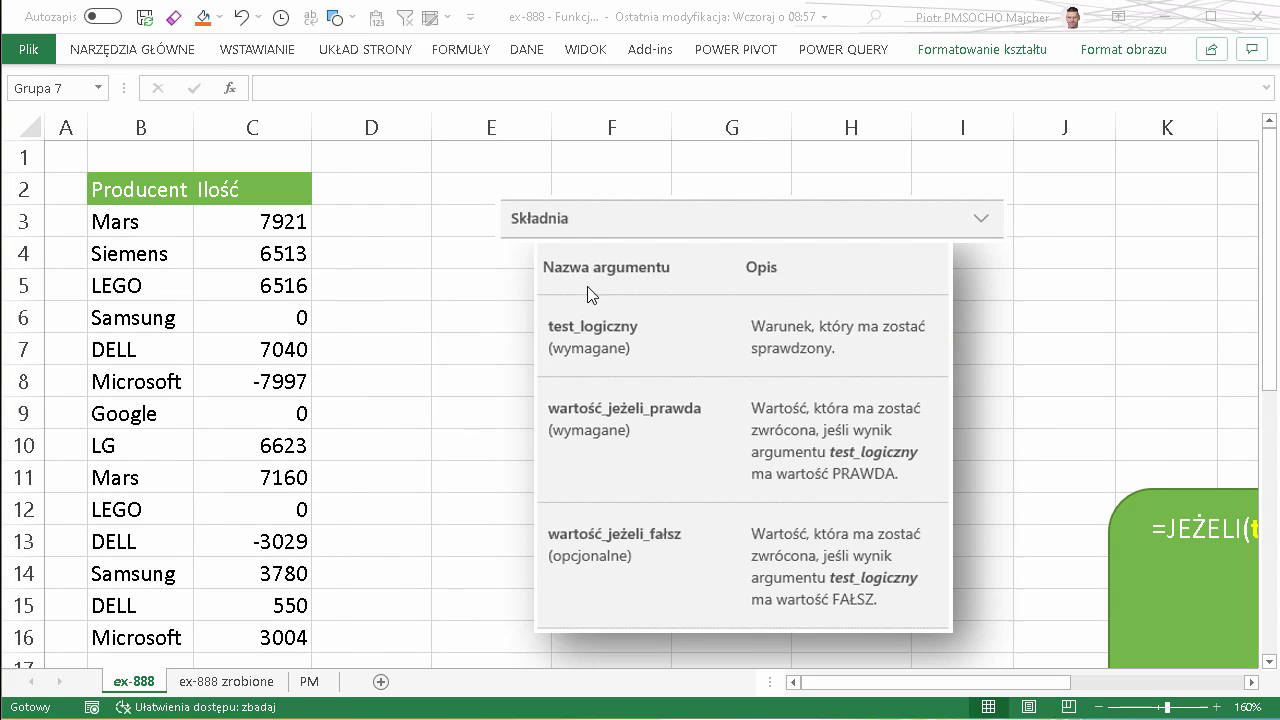
{"action": "left_click_drag", "start_coordinate": [544, 214], "coordinate": [1110, 196]}
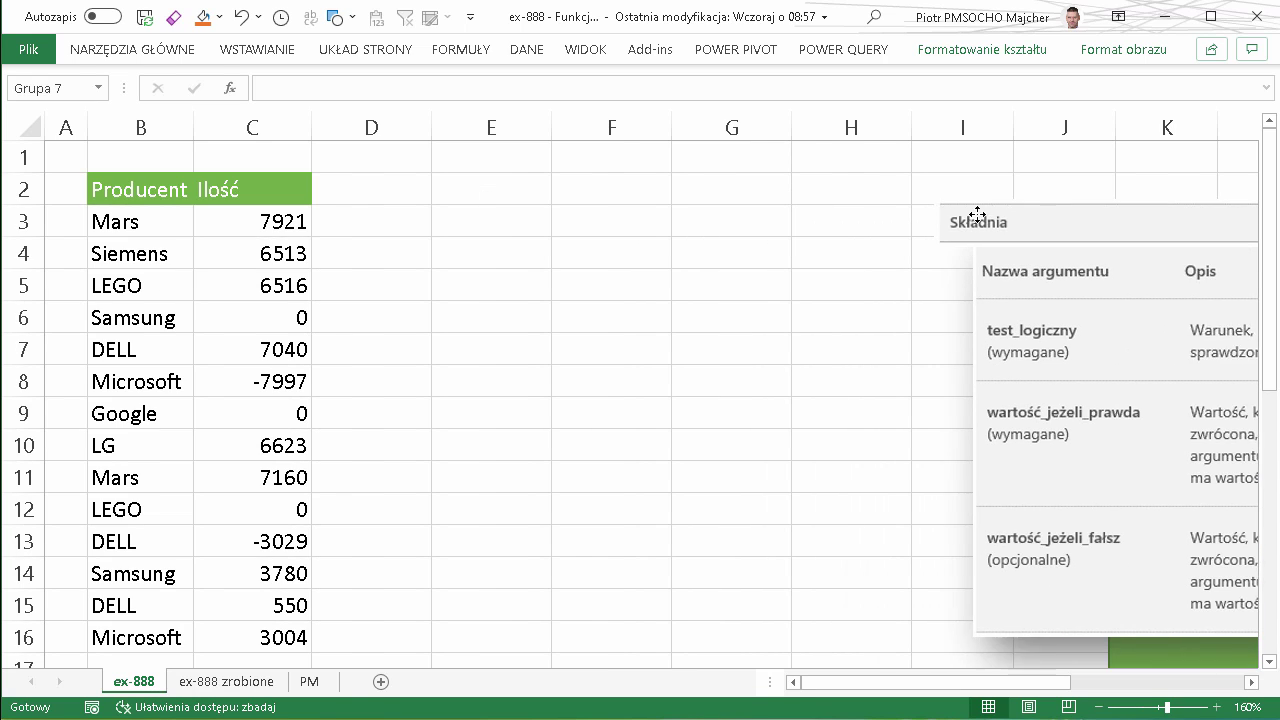
Start =JEŻELI( in D3 with the logical test C3<5000
{"action": "left_click", "coordinate": [383, 220]}
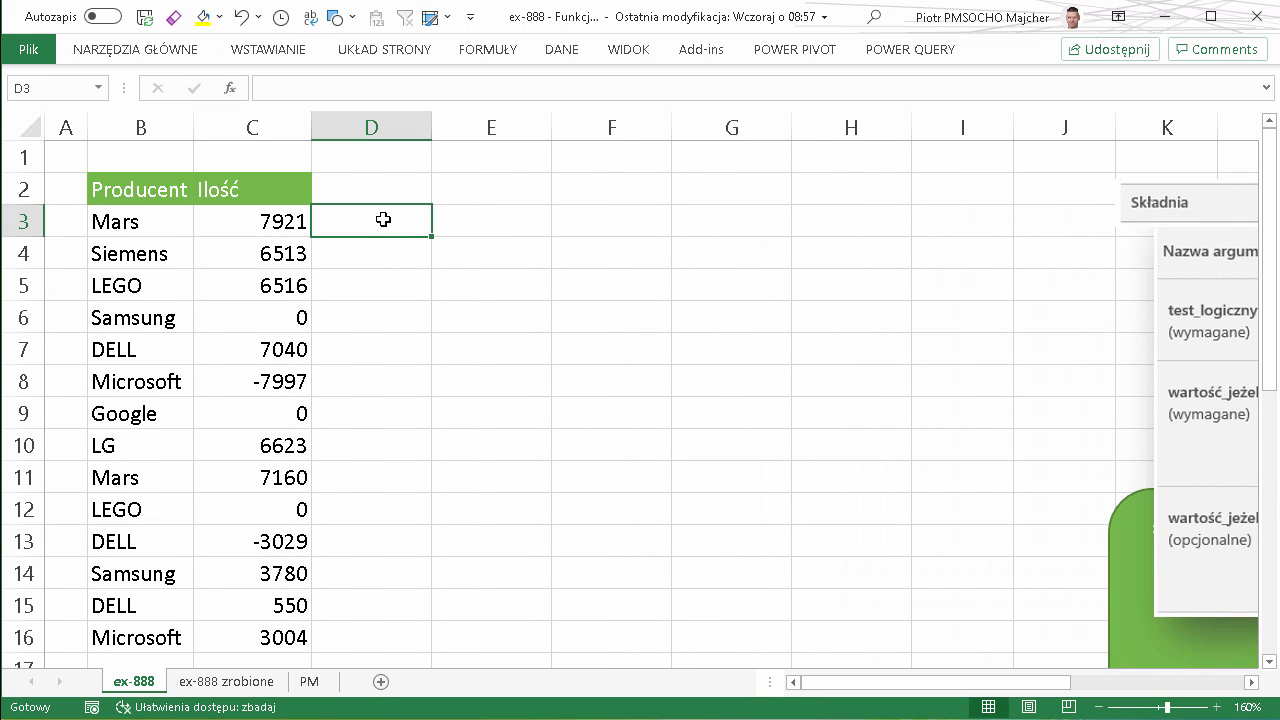
{"action": "type", "text": "=je"}
{"action": "key", "text": "Tab"}
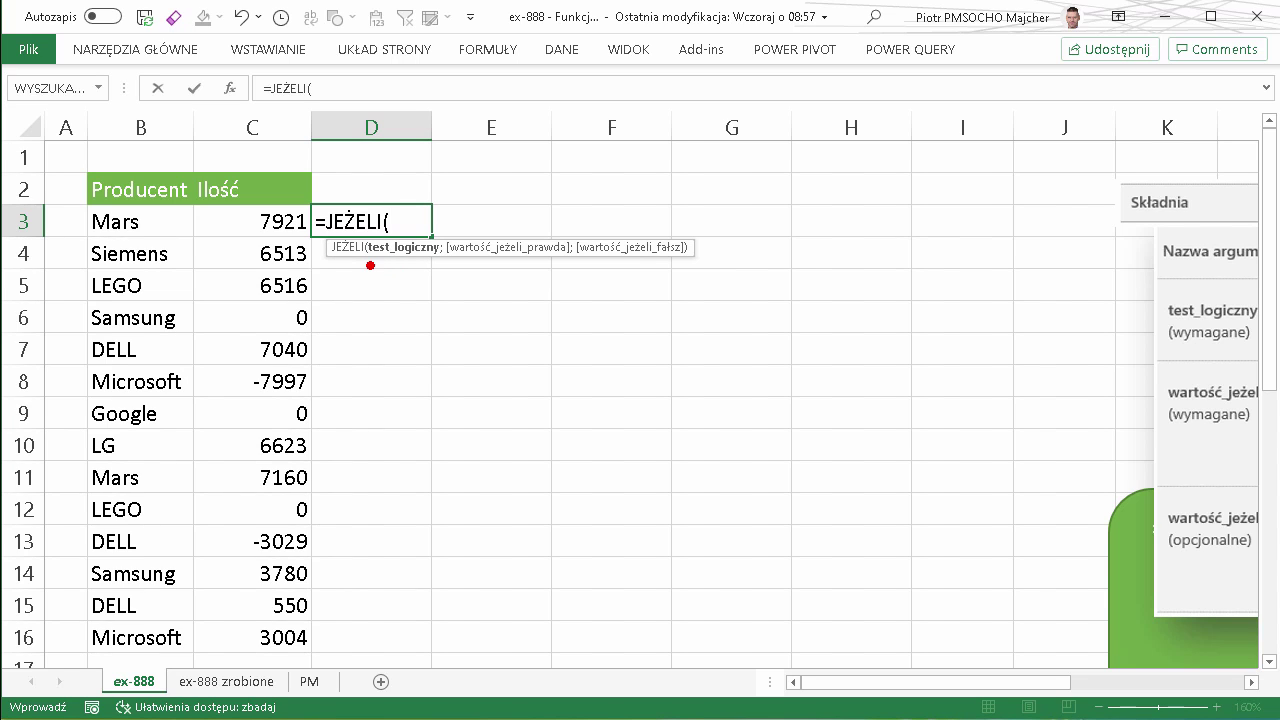
{"action": "left_click_drag", "start_coordinate": [370, 265], "coordinate": [432, 266]}
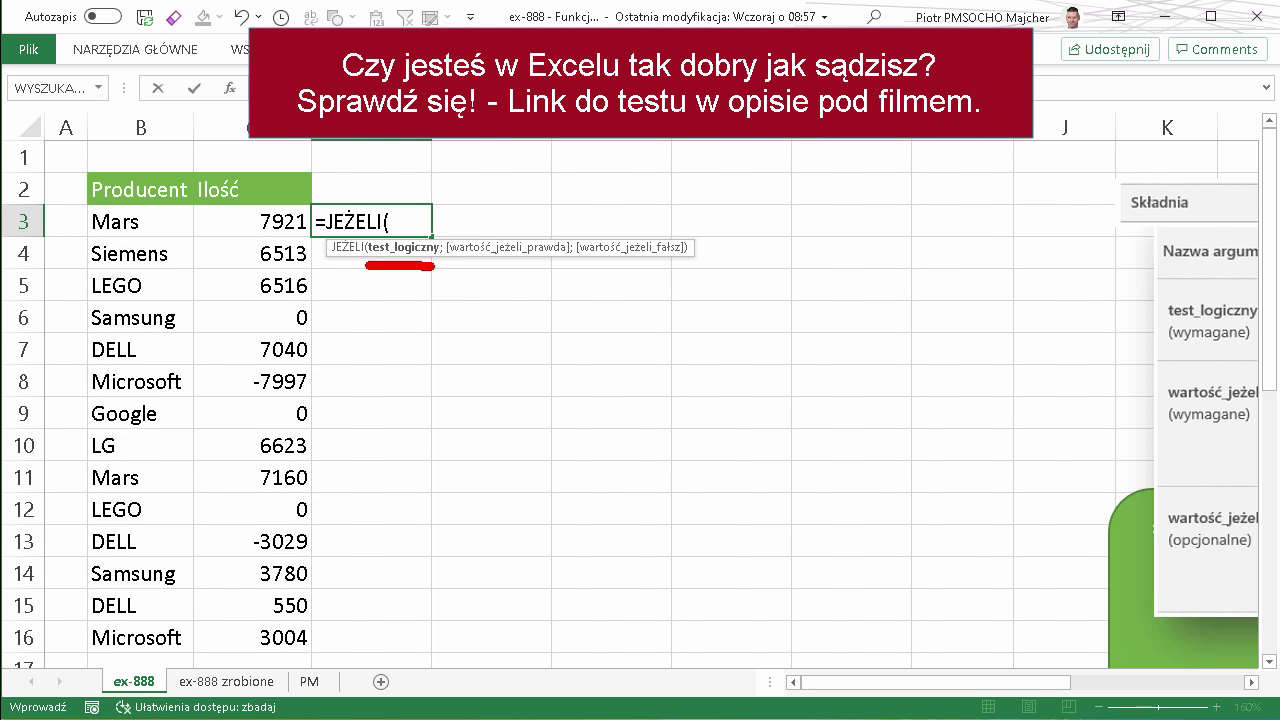
{"action": "left_click", "coordinate": [279, 215]}
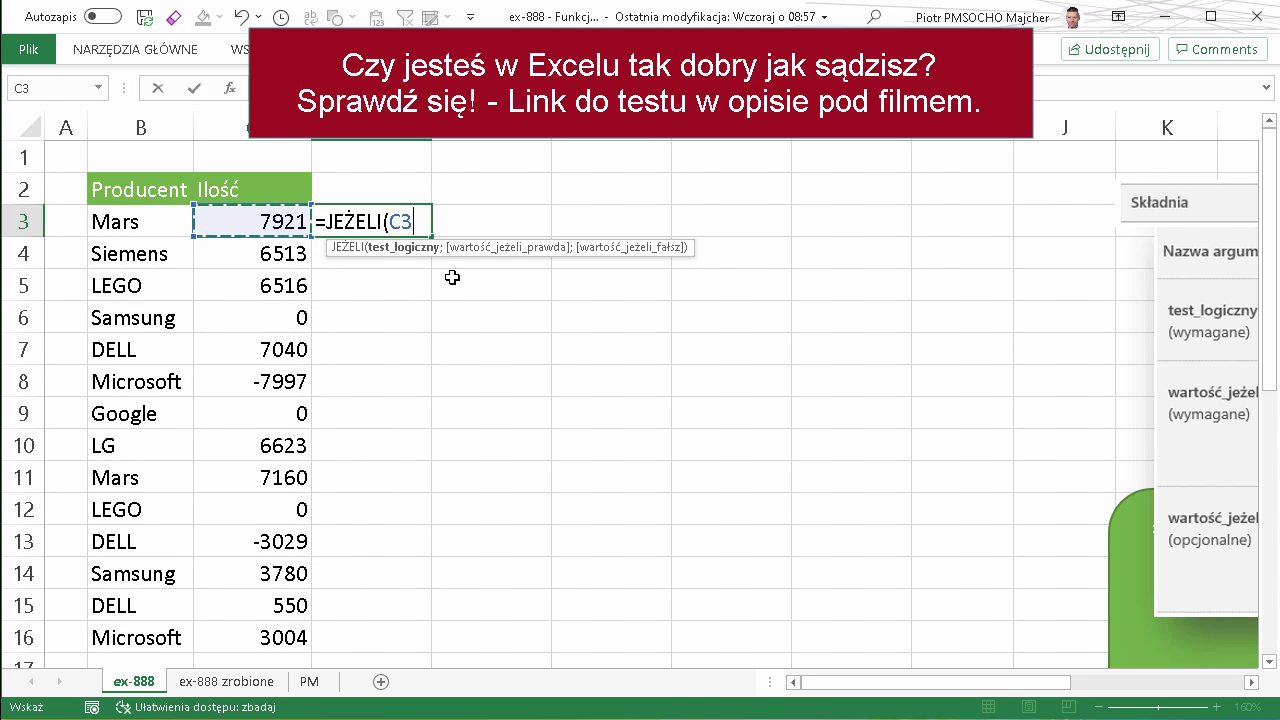
{"action": "type", "text": "<50"}
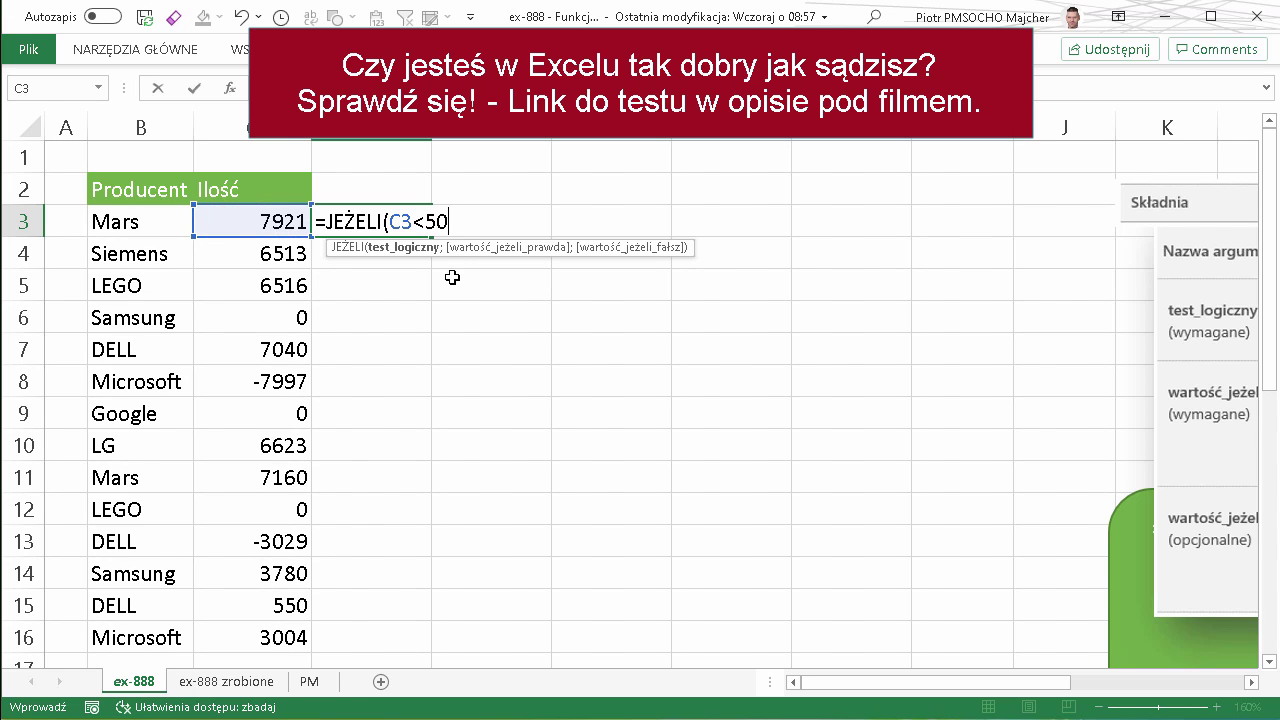
{"action": "type", "text": "00"}
Point out the value-if-true and value-if-false arguments, then erase the C3<5000 condition
{"action": "left_click_drag", "start_coordinate": [392, 234], "coordinate": [468, 238]}
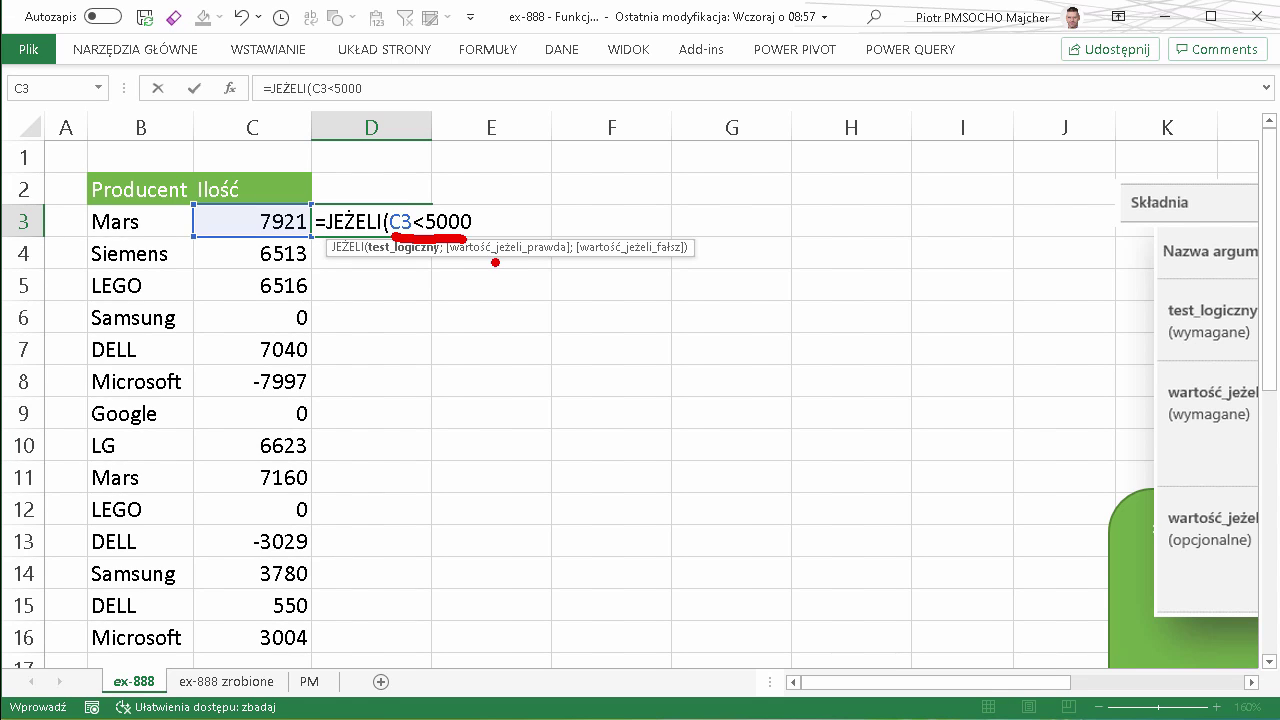
{"action": "left_click_drag", "start_coordinate": [505, 258], "coordinate": [465, 381]}
{"action": "left_click_drag", "start_coordinate": [632, 256], "coordinate": [700, 364]}
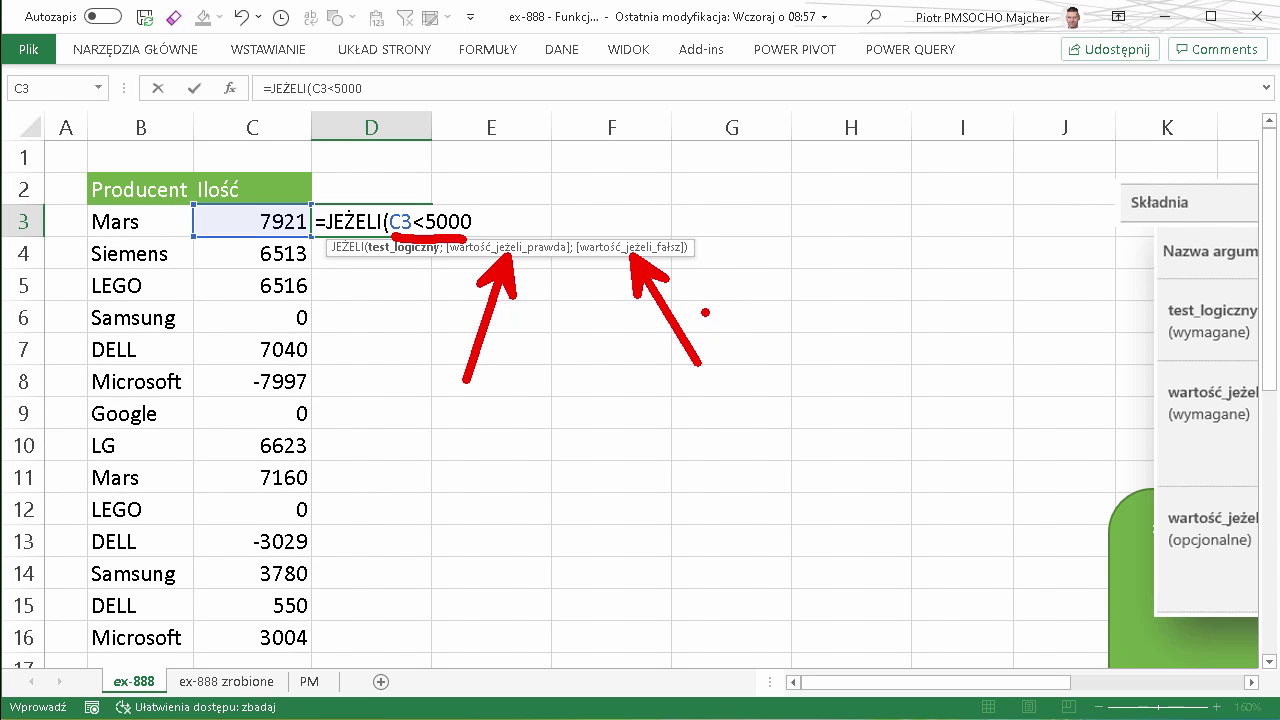
{"action": "key", "text": "Escape"}
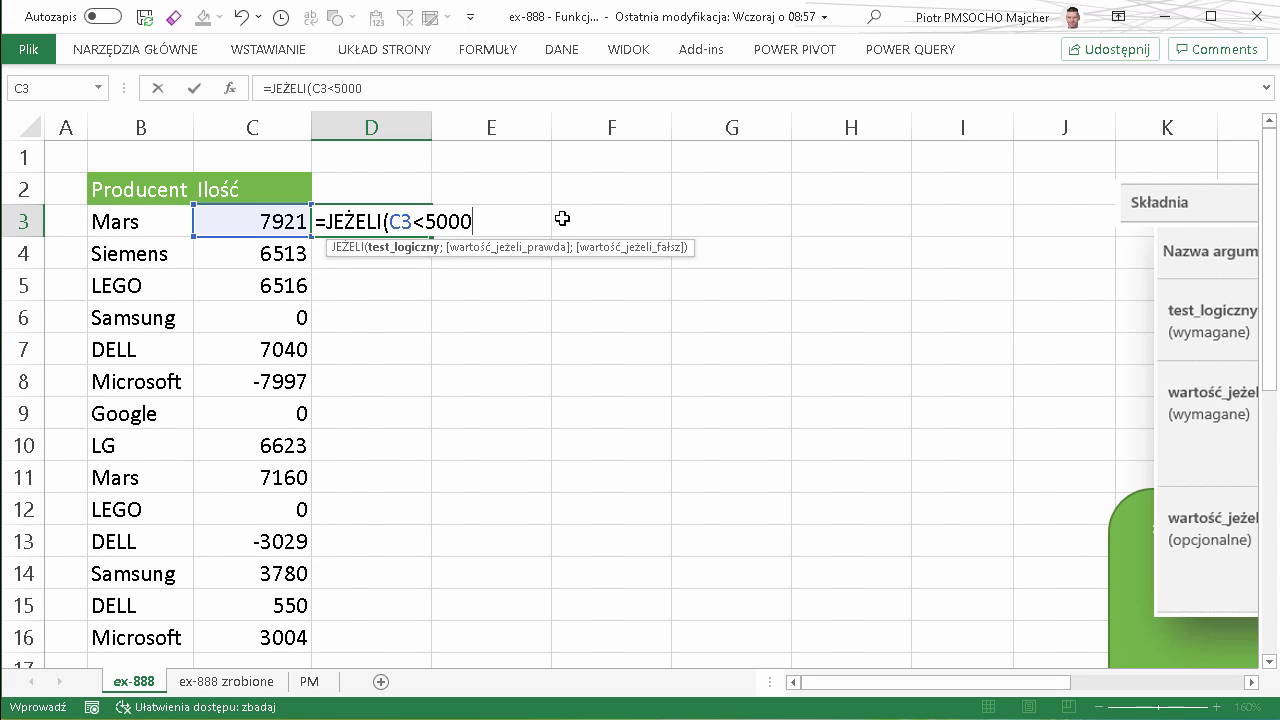
{"action": "key", "text": "BackSpace"}
{"action": "key", "text": "BackSpace"}
{"action": "key", "text": "BackSpace"}
{"action": "key", "text": "BackSpace"}
{"action": "key", "text": "BackSpace"}
{"action": "key", "text": "BackSpace"}
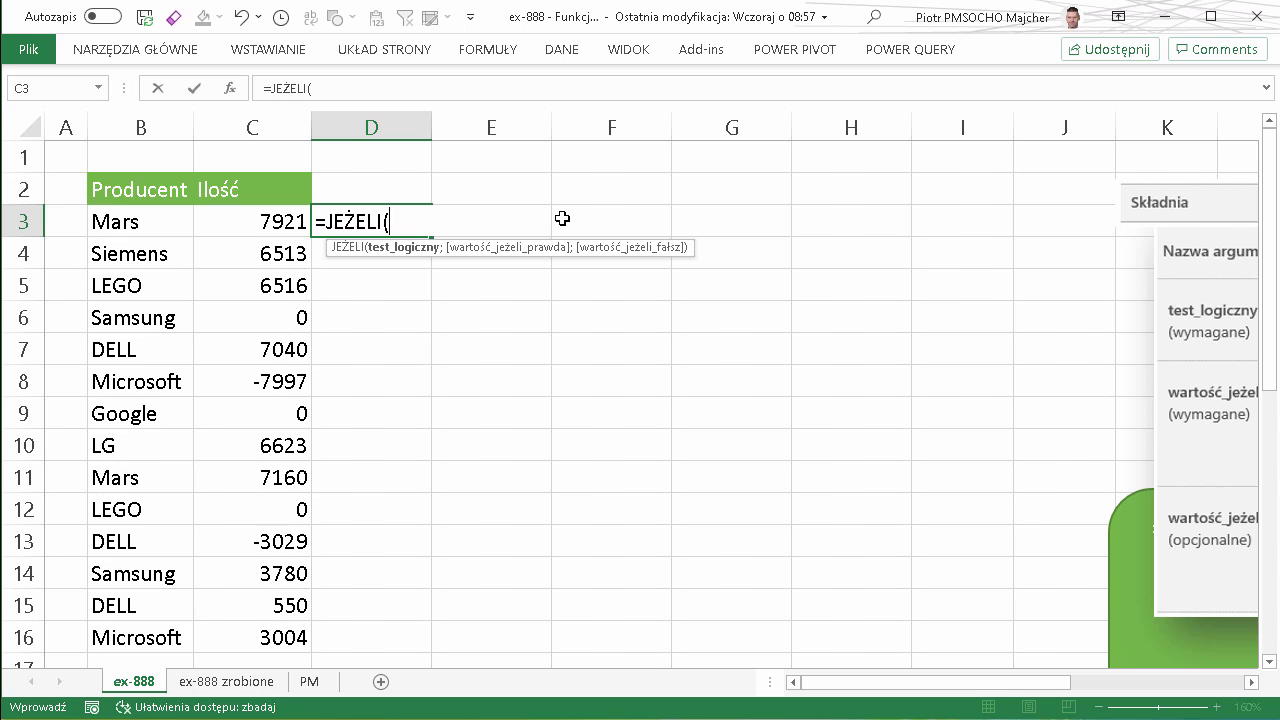
Use CZY.LICZBA(C3) as the JEŻELI logical test in D3
{"action": "type", "text": "czy"}
{"action": "key", "text": "Down"}
{"action": "key", "text": "Down"}
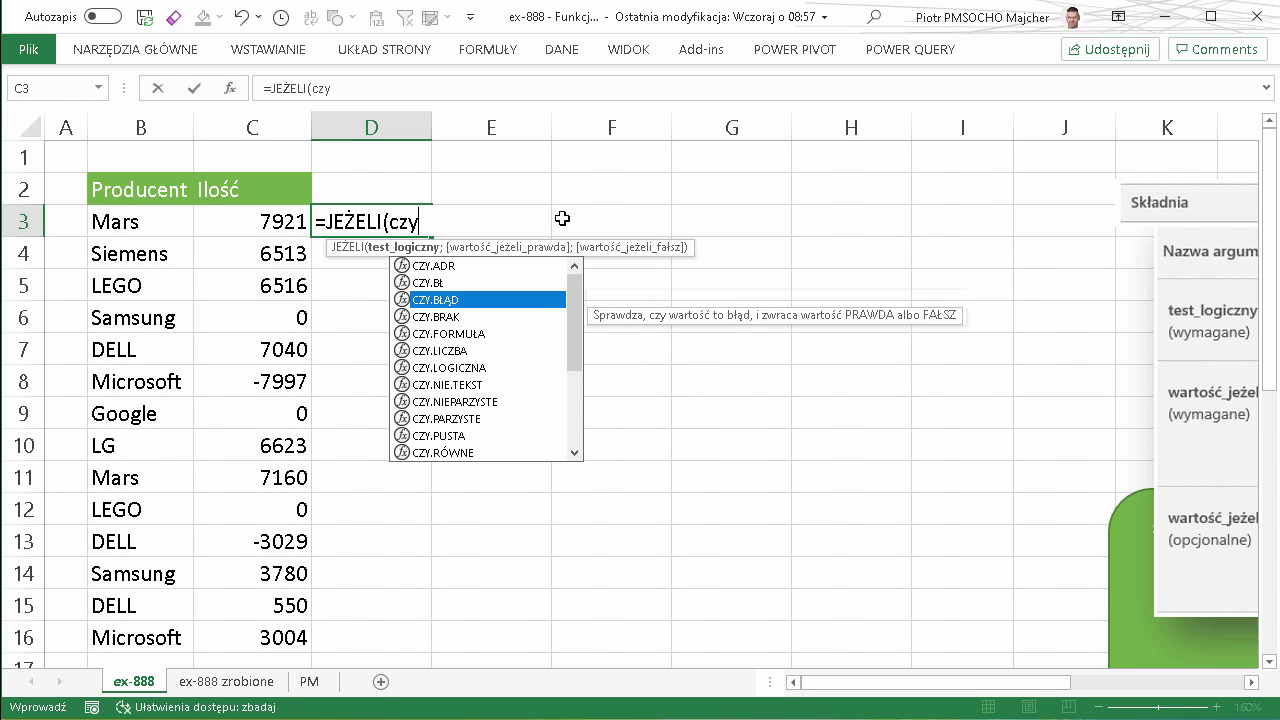
{"action": "key", "text": "Down"}
{"action": "key", "text": "Down"}
{"action": "key", "text": "Down"}
{"action": "key", "text": "Tab"}
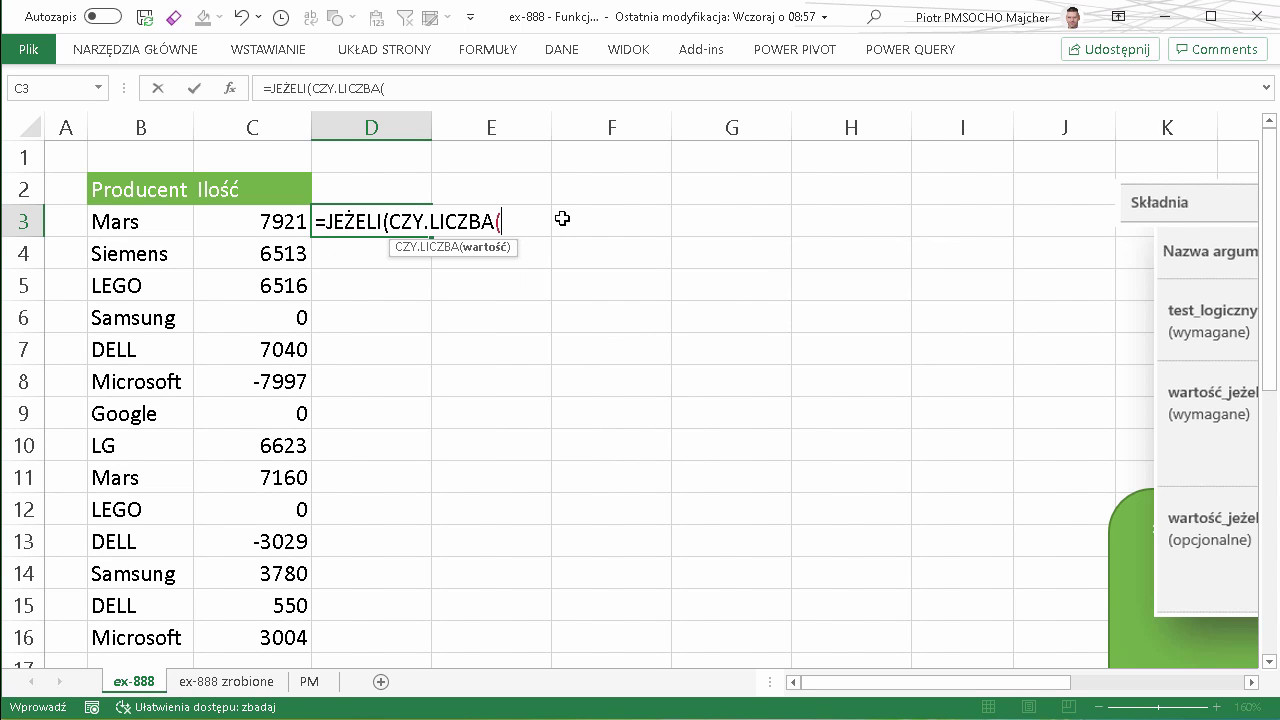
{"action": "left_click", "coordinate": [240, 223]}
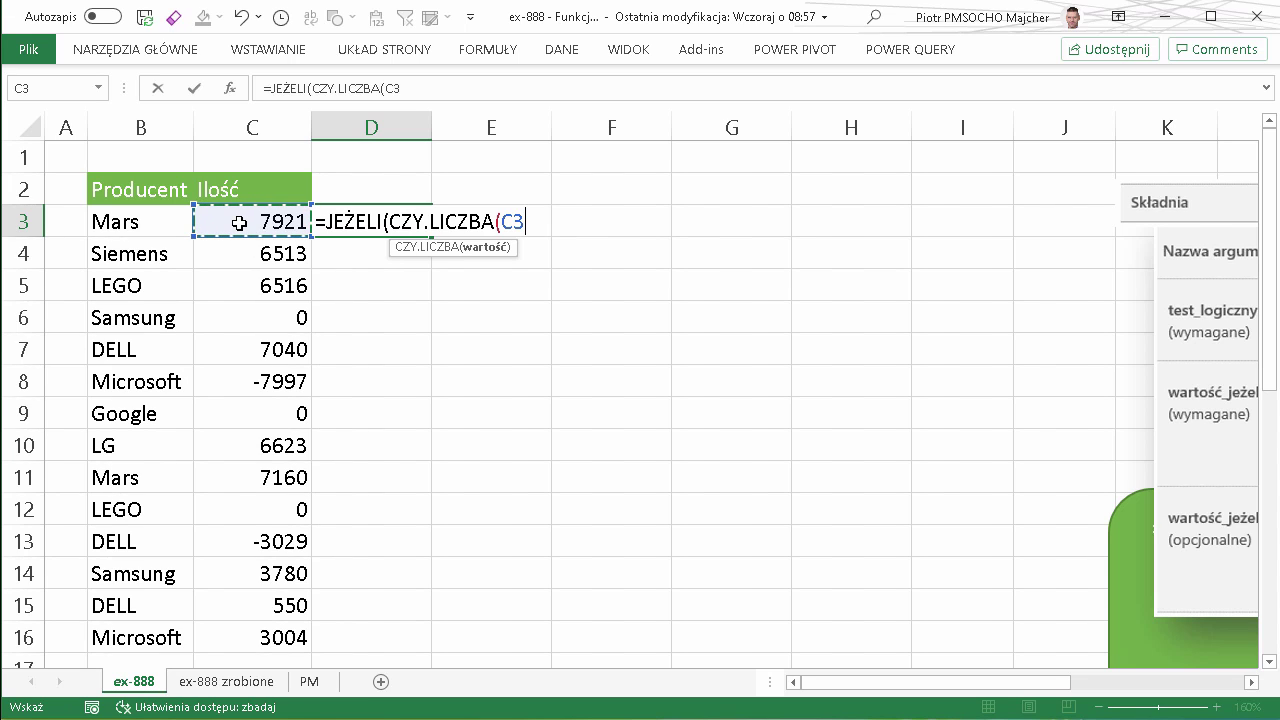
{"action": "type", "text": ")"}
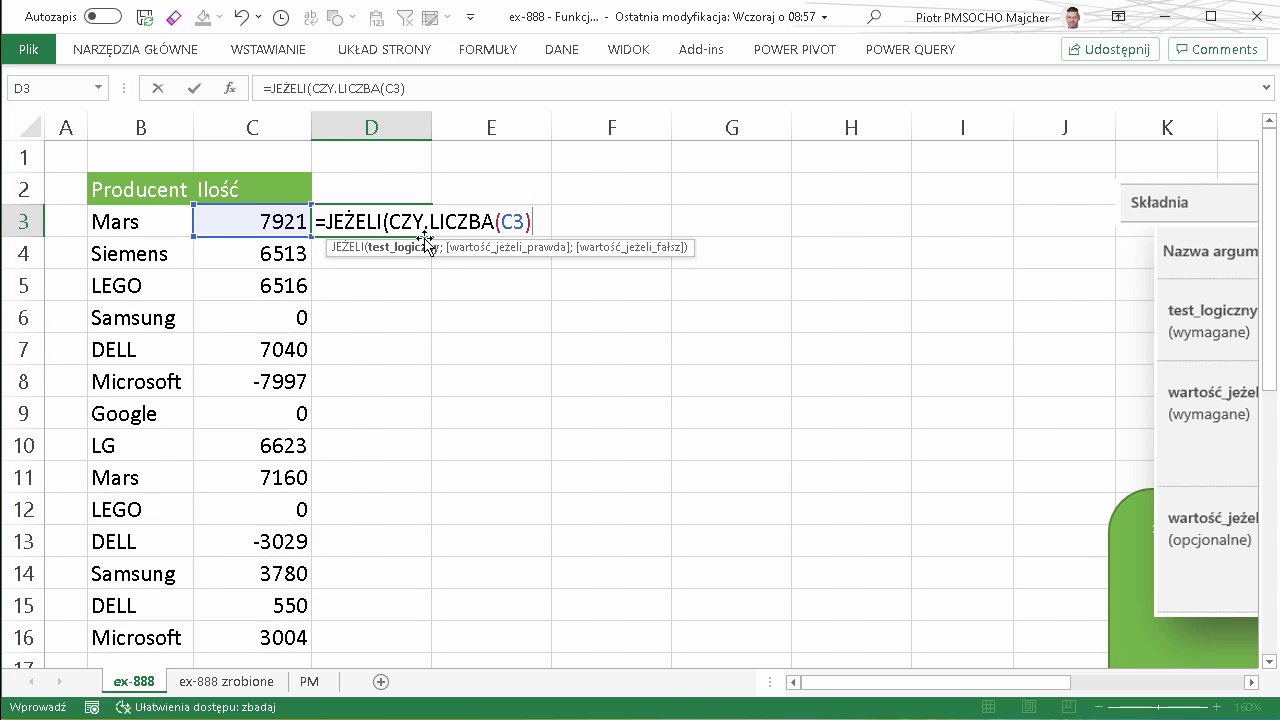
{"action": "left_click_drag", "start_coordinate": [397, 236], "coordinate": [528, 239]}
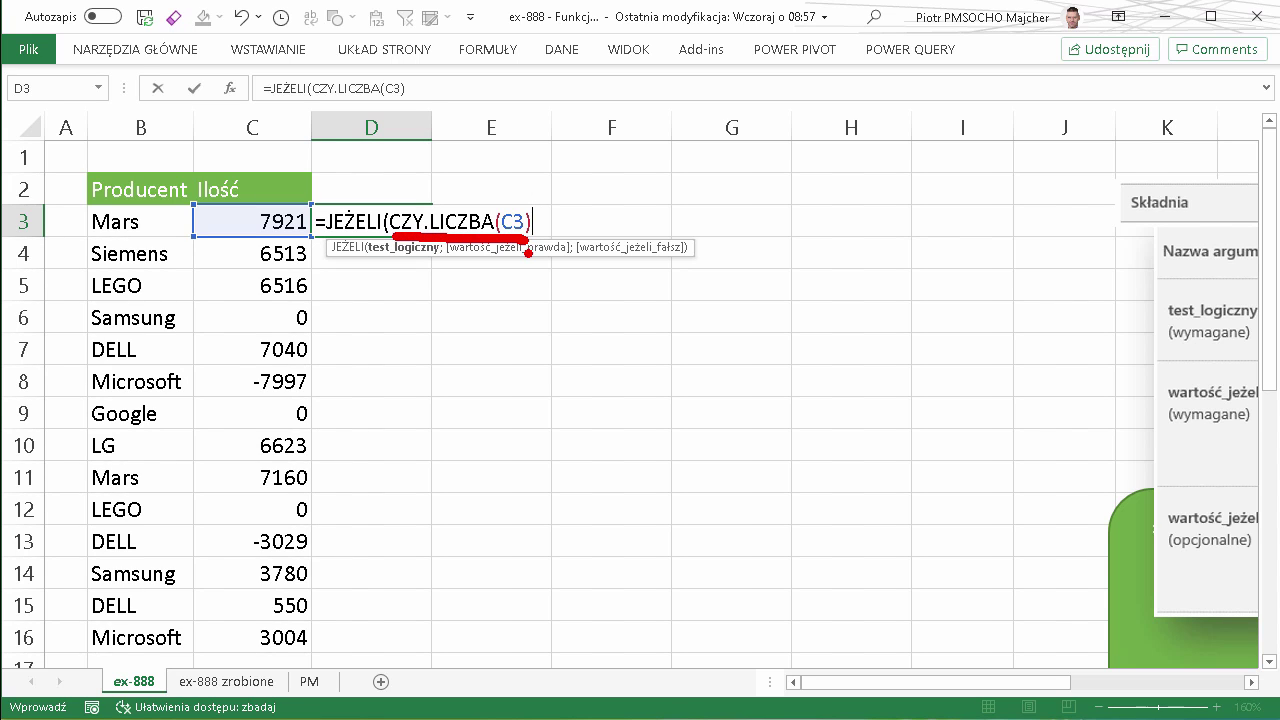
{"action": "key", "text": "Escape"}
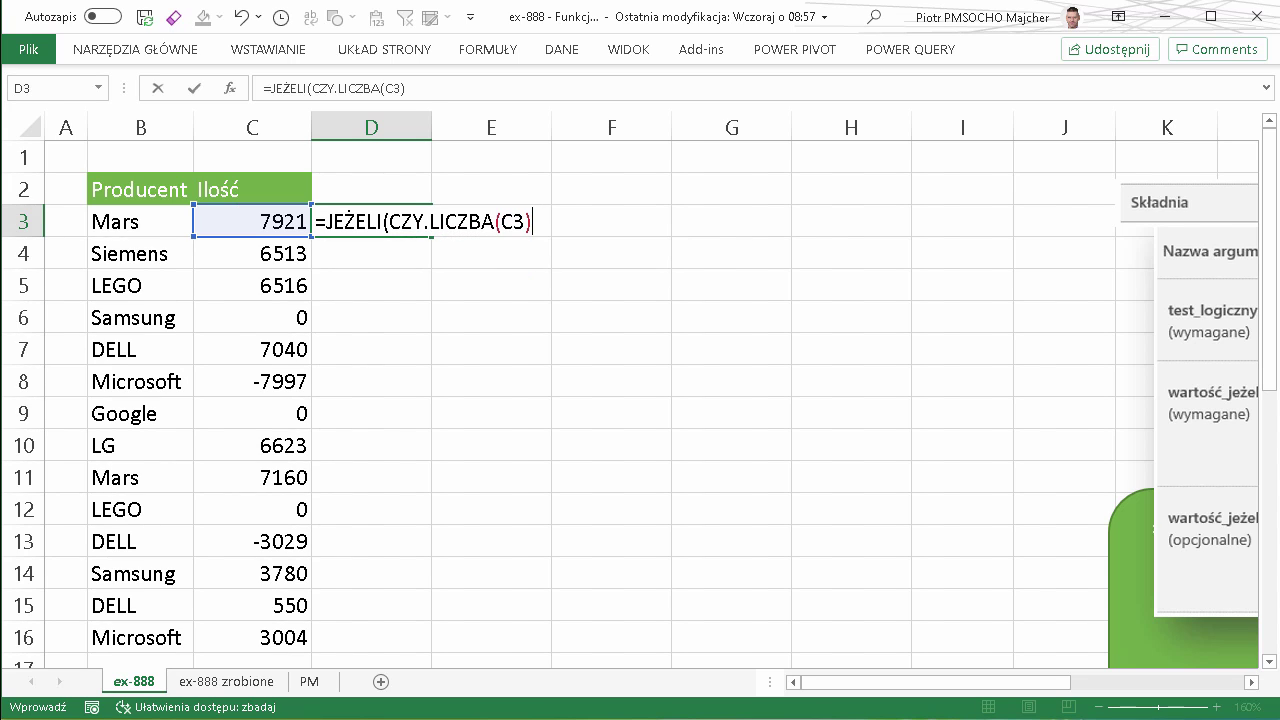
Add the ';' separator, then back out and cancel the formula, leaving D3 empty
{"action": "type", "text": ";"}
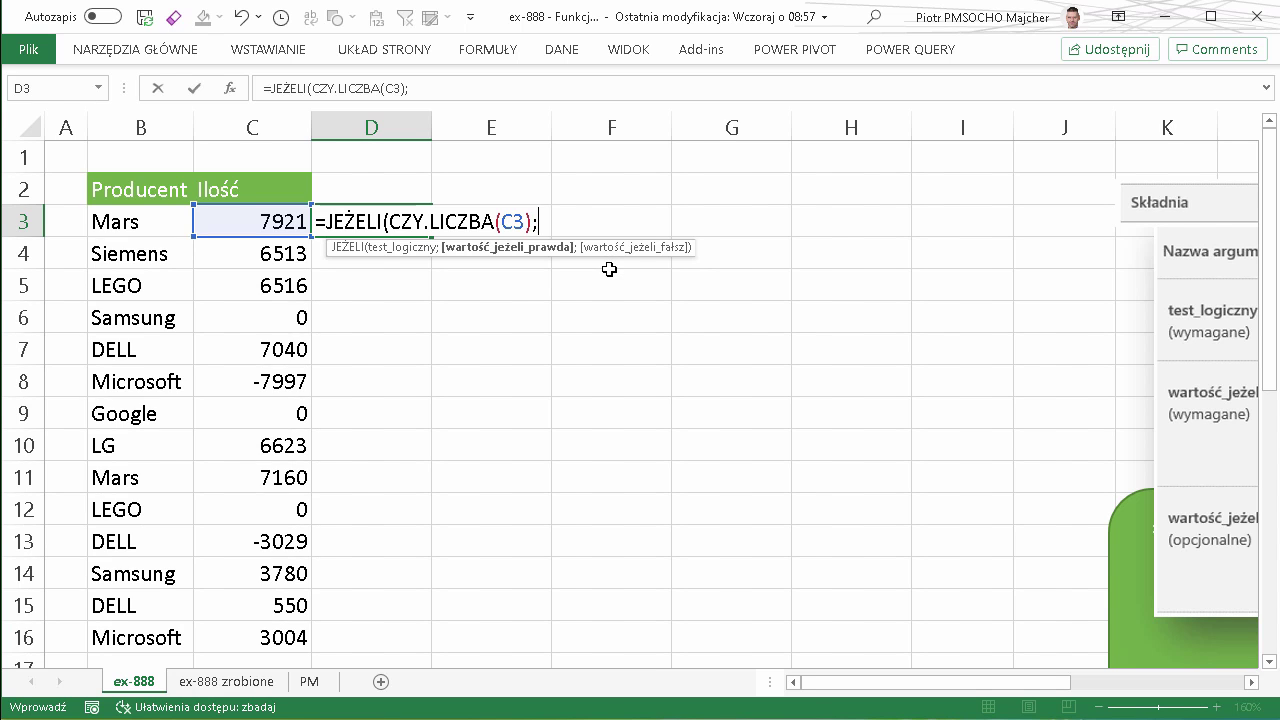
{"action": "key", "text": "BackSpace"}
{"action": "key", "text": "BackSpace"}
{"action": "key", "text": "BackSpace"}
{"action": "key", "text": "BackSpace"}
{"action": "key", "text": "BackSpace"}
{"action": "key", "text": "BackSpace"}
{"action": "key", "text": "BackSpace"}
{"action": "key", "text": "BackSpace"}
{"action": "key", "text": "BackSpace"}
{"action": "key", "text": "BackSpace"}
{"action": "key", "text": "BackSpace"}
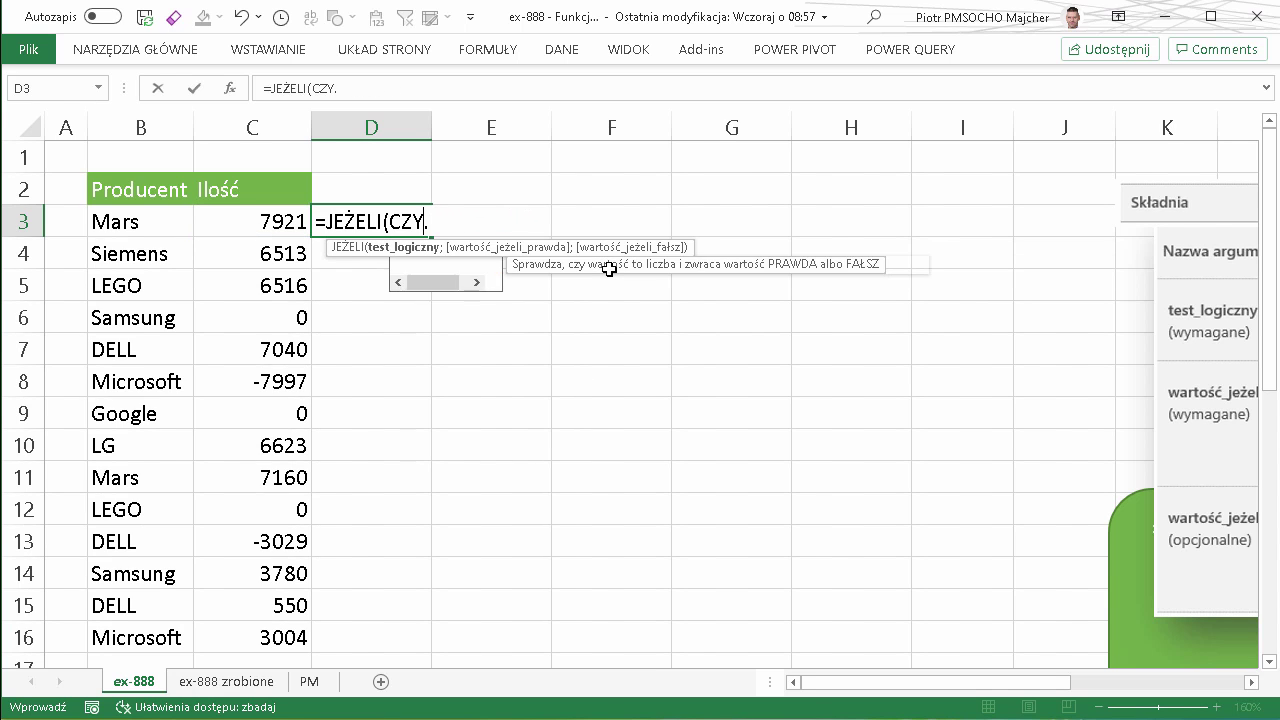
{"action": "key", "text": "BackSpace"}
{"action": "key", "text": "BackSpace"}
{"action": "key", "text": "BackSpace"}
{"action": "key", "text": "BackSpace"}
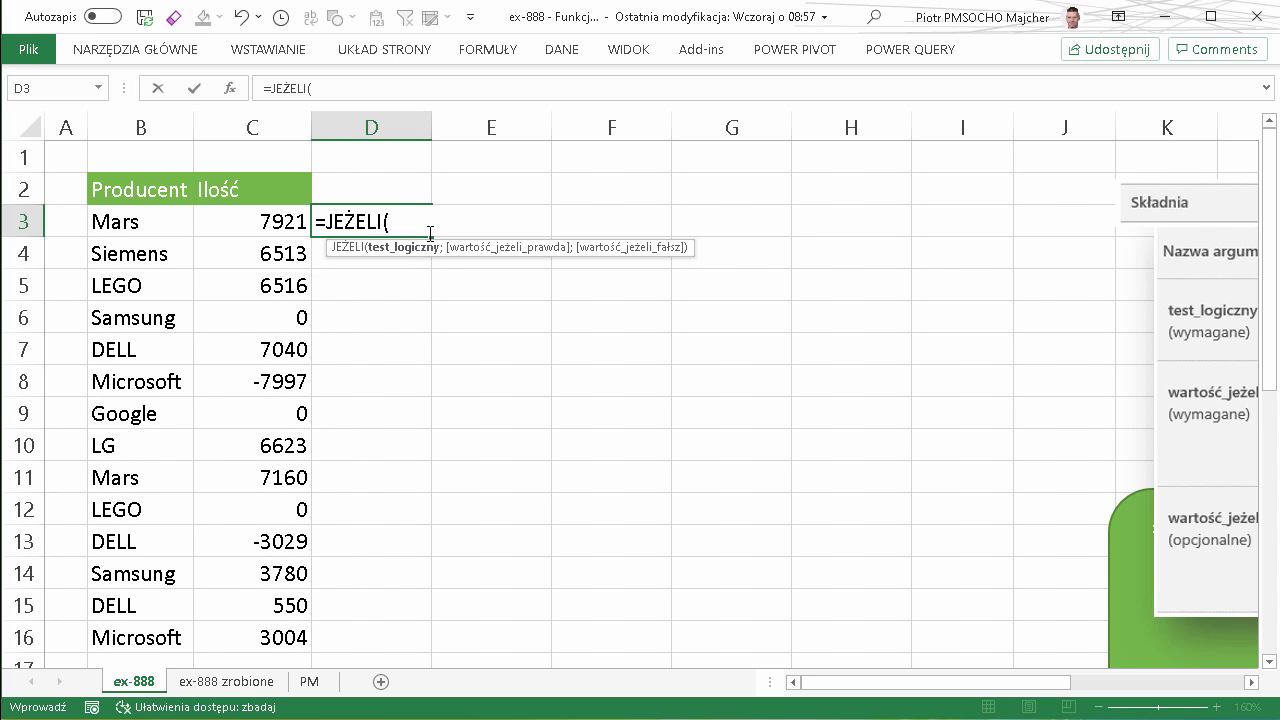
{"action": "key", "text": "Escape"}
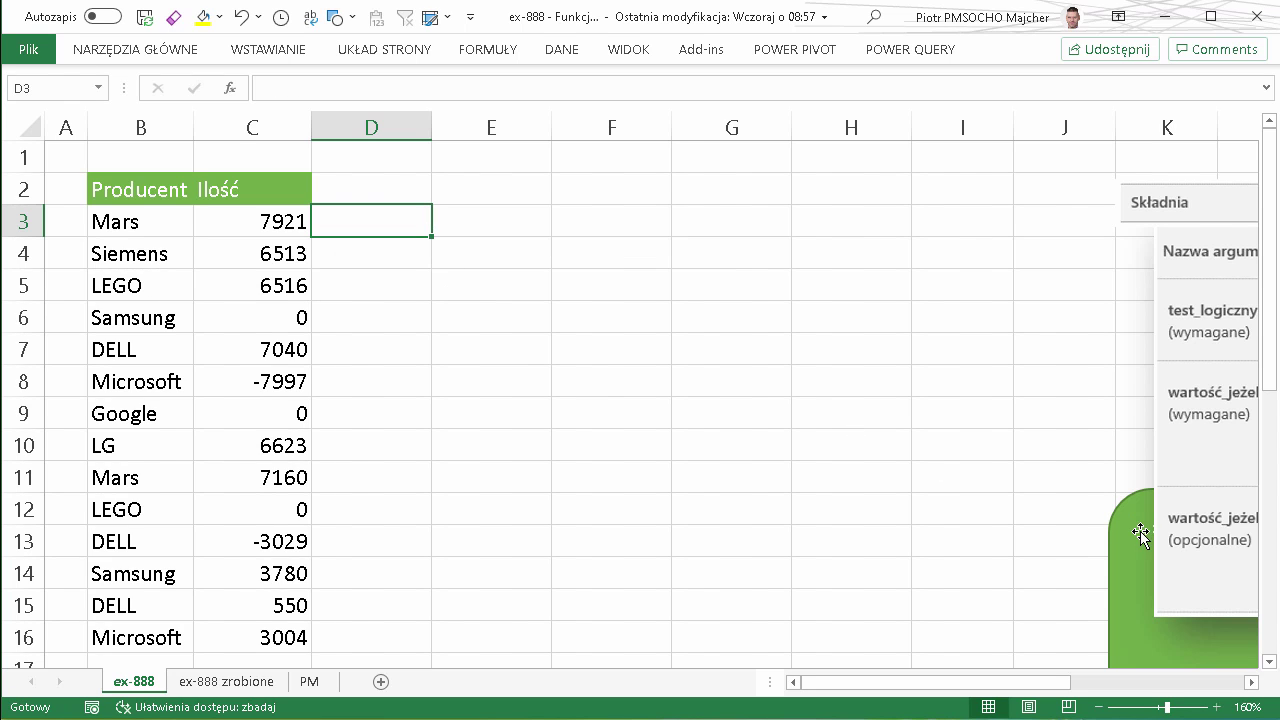
Drag the green note on numbers as logical tests over the data, then park it lower right
{"action": "left_click", "coordinate": [1137, 531]}
{"action": "mouse_move", "coordinate": [1126, 528]}
{"action": "left_mouse_down"}
{"action": "mouse_move", "coordinate": [595, 341]}
{"action": "mouse_move", "coordinate": [378, 296]}
{"action": "left_mouse_up"}
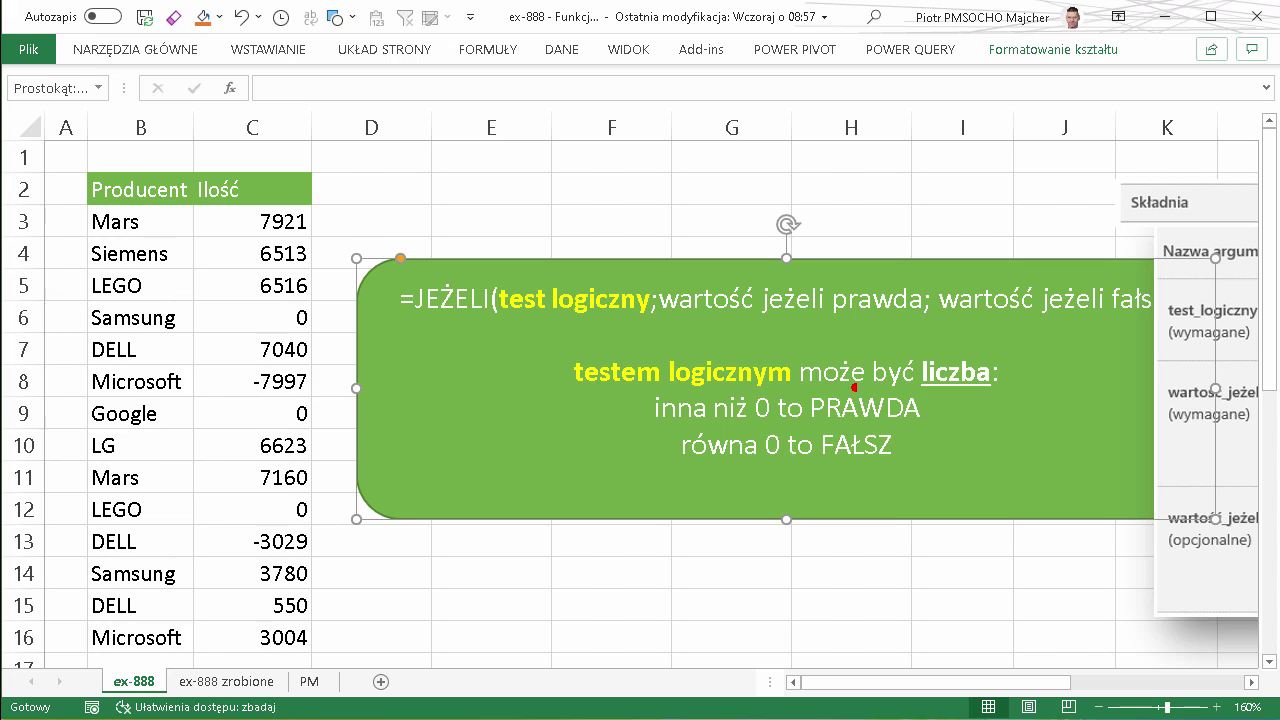
{"action": "left_click_drag", "start_coordinate": [930, 398], "coordinate": [1014, 399]}
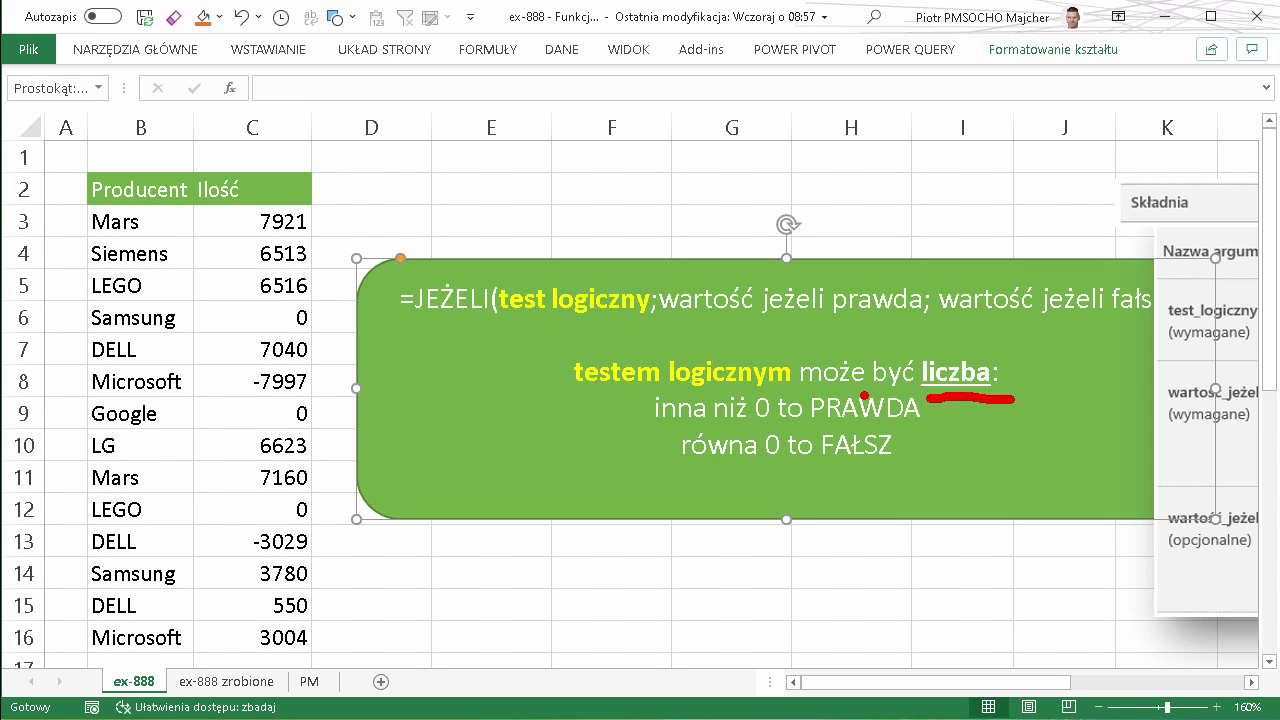
{"action": "left_click_drag", "start_coordinate": [645, 409], "coordinate": [404, 408]}
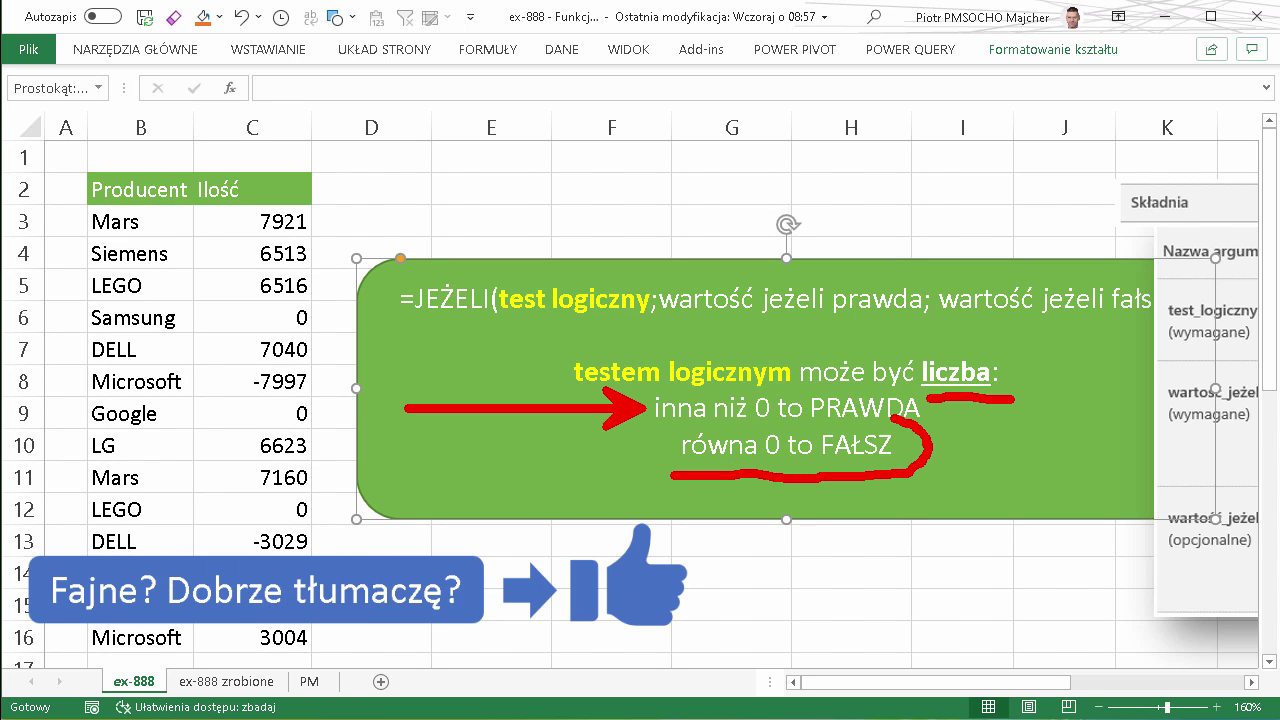
{"action": "mouse_move", "coordinate": [674, 475]}
{"action": "left_mouse_down"}
{"action": "mouse_move", "coordinate": [676, 420]}
{"action": "mouse_move", "coordinate": [682, 468]}
{"action": "left_mouse_up"}
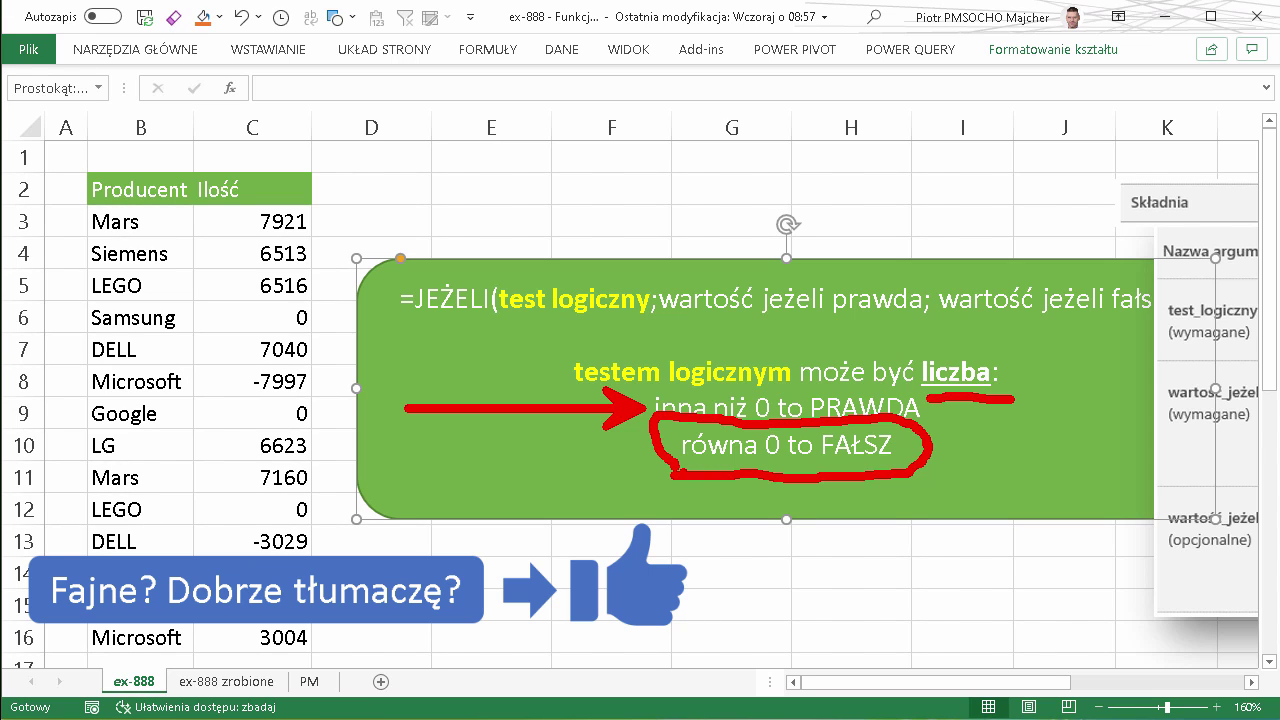
{"action": "key", "text": "Escape"}
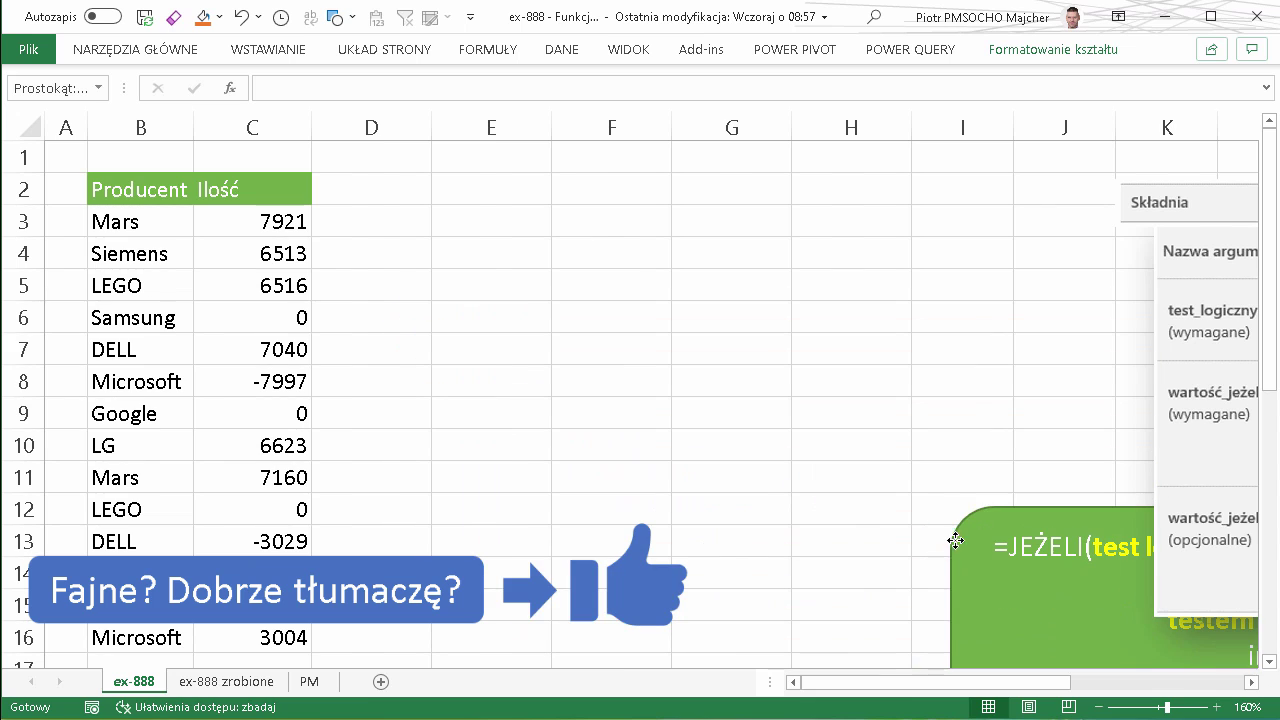
{"action": "left_click", "coordinate": [400, 227]}
{"action": "type", "text": "=je"}
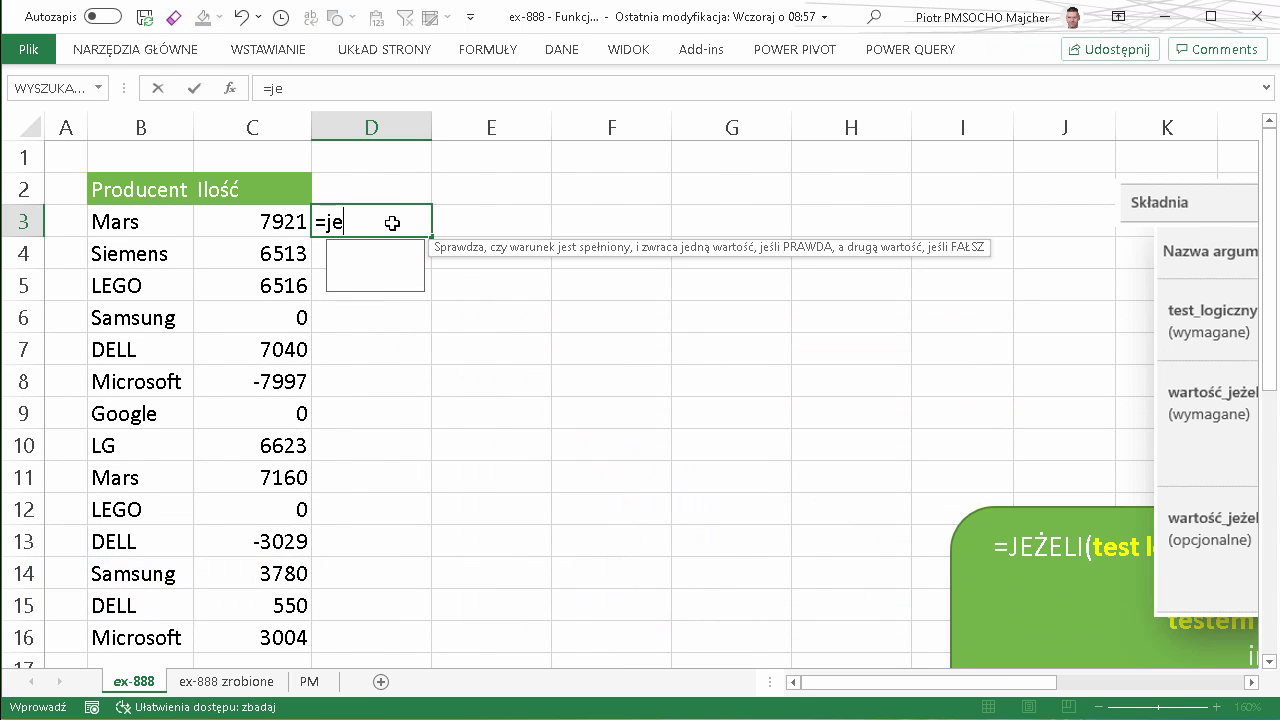
{"action": "key", "text": "Tab"}
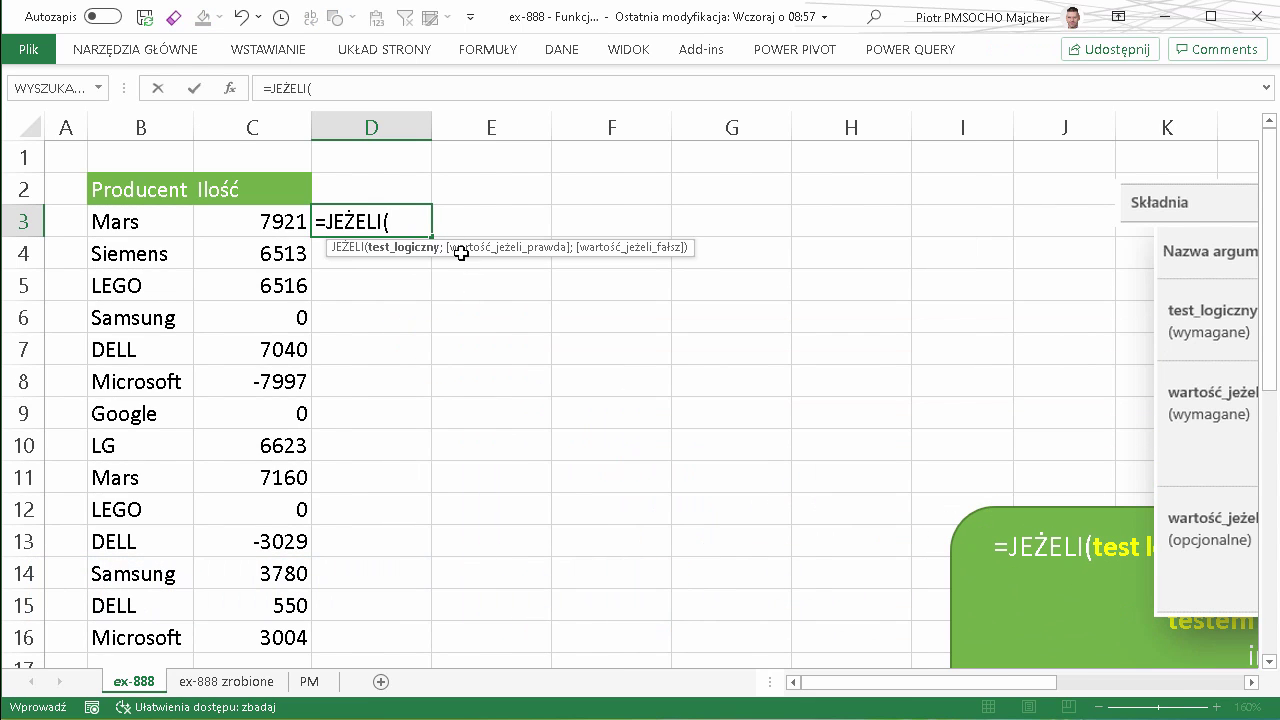
{"action": "left_click", "coordinate": [264, 223]}
{"action": "left_click", "coordinate": [264, 223]}
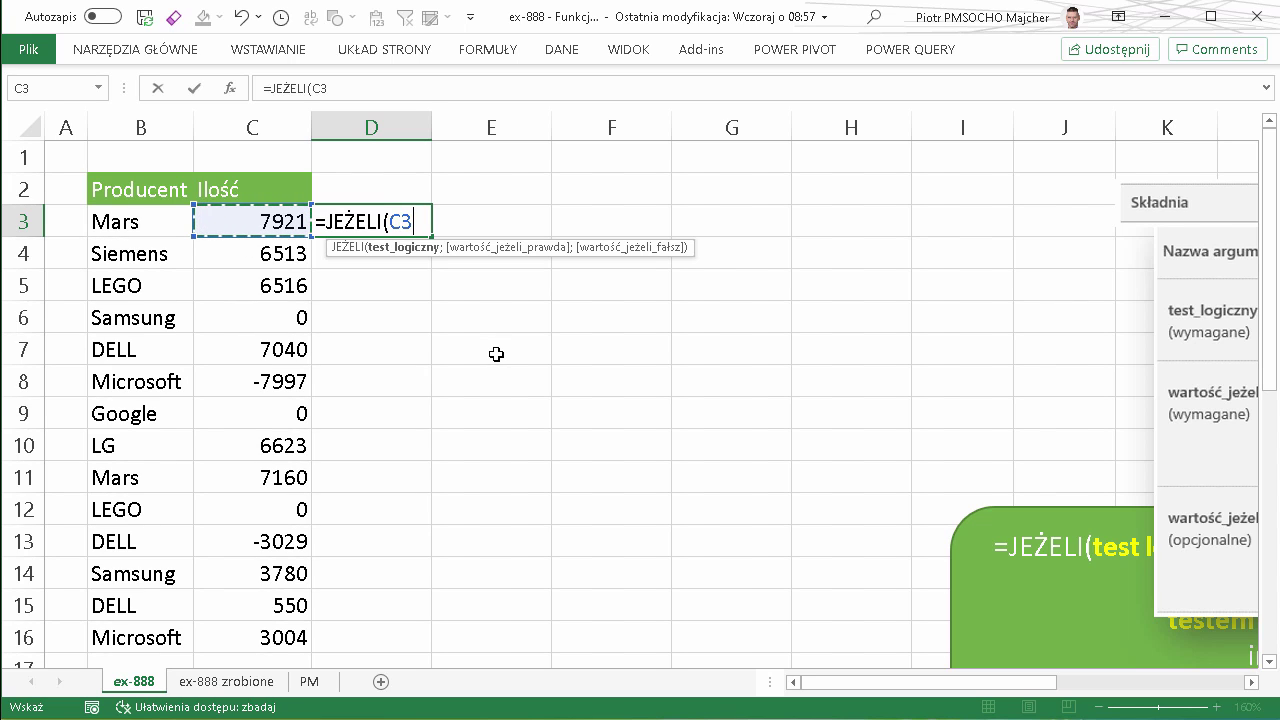
{"action": "type", "text": ";"}
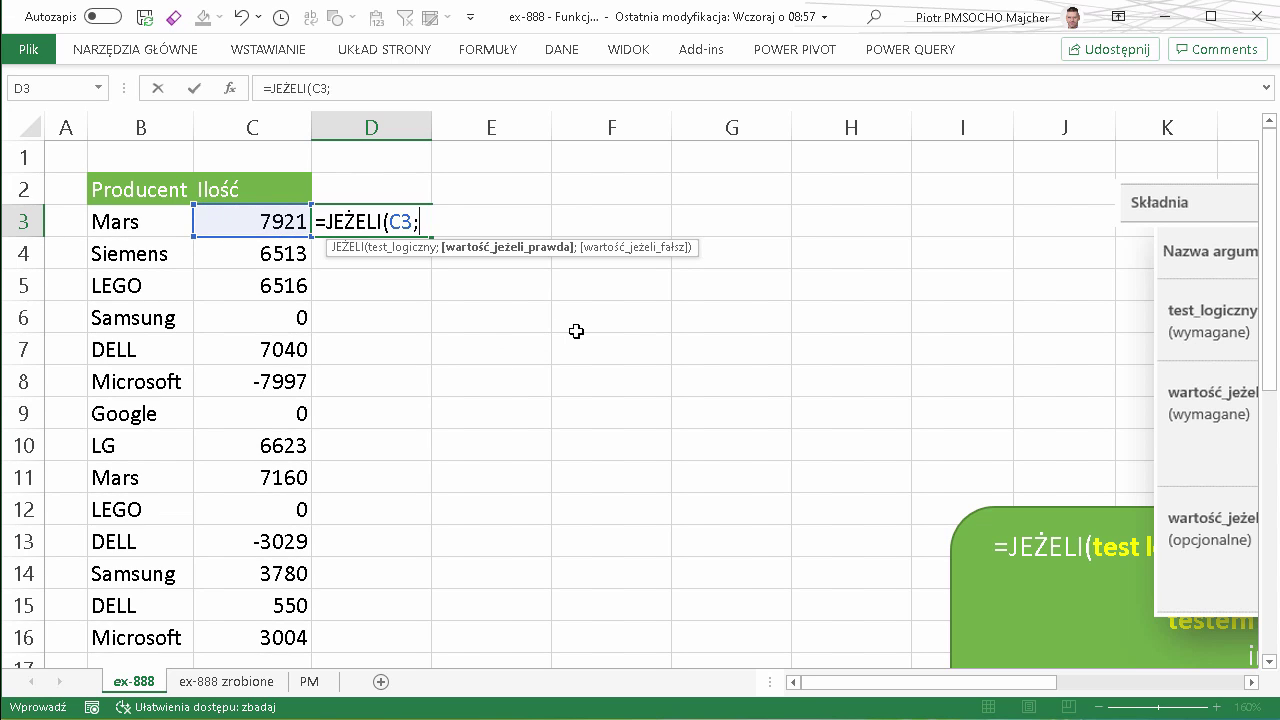
{"action": "type", "text": "1;"}
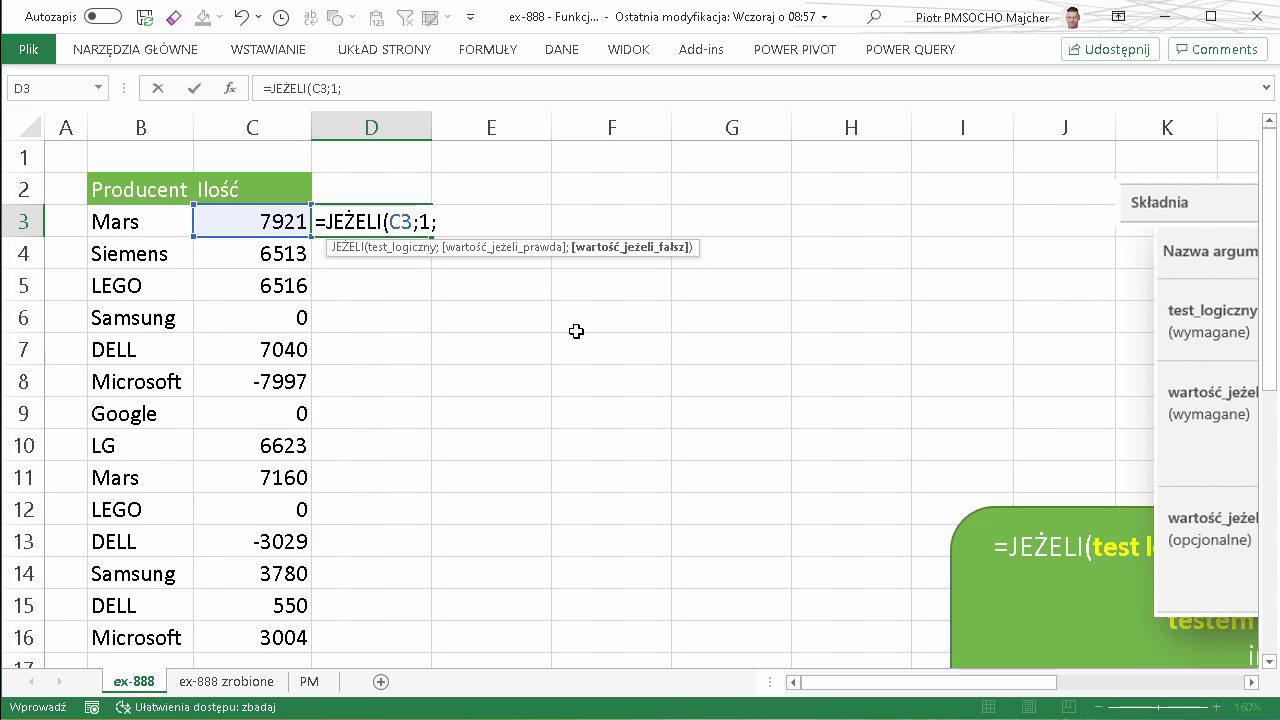
{"action": "type", "text": "0)"}
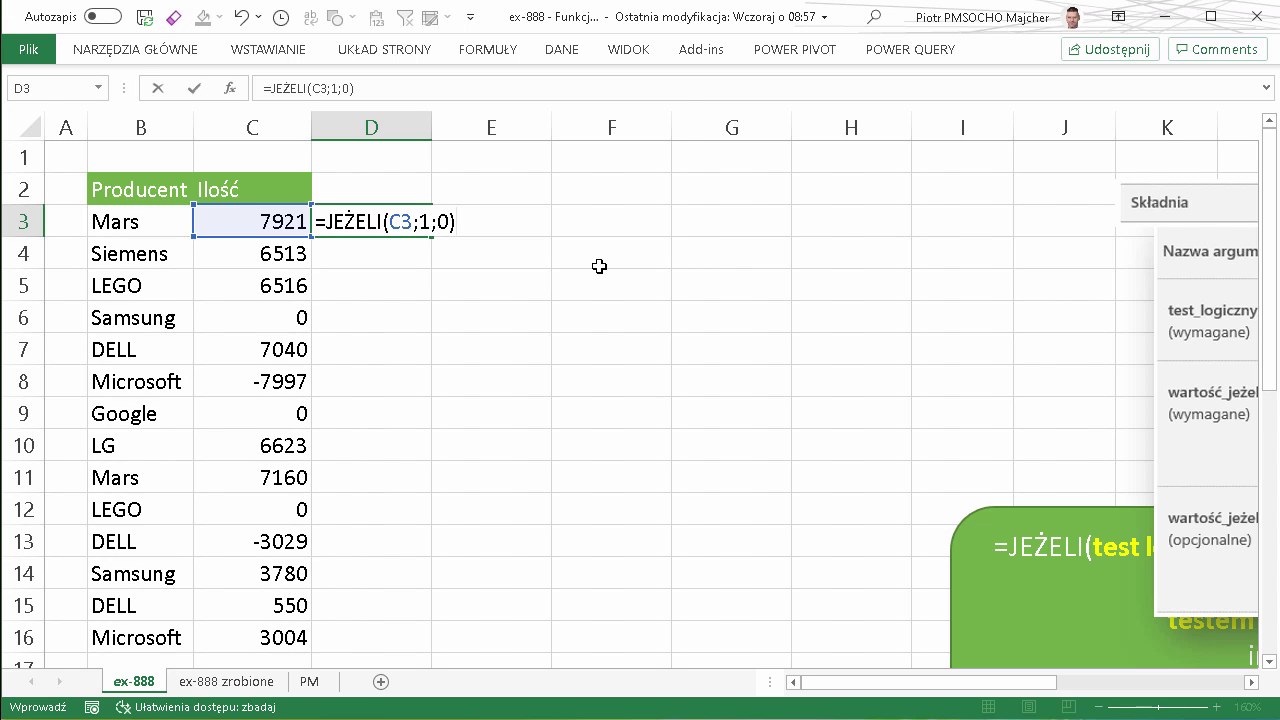
{"action": "key", "text": "Return"}
{"action": "left_click", "coordinate": [404, 225]}
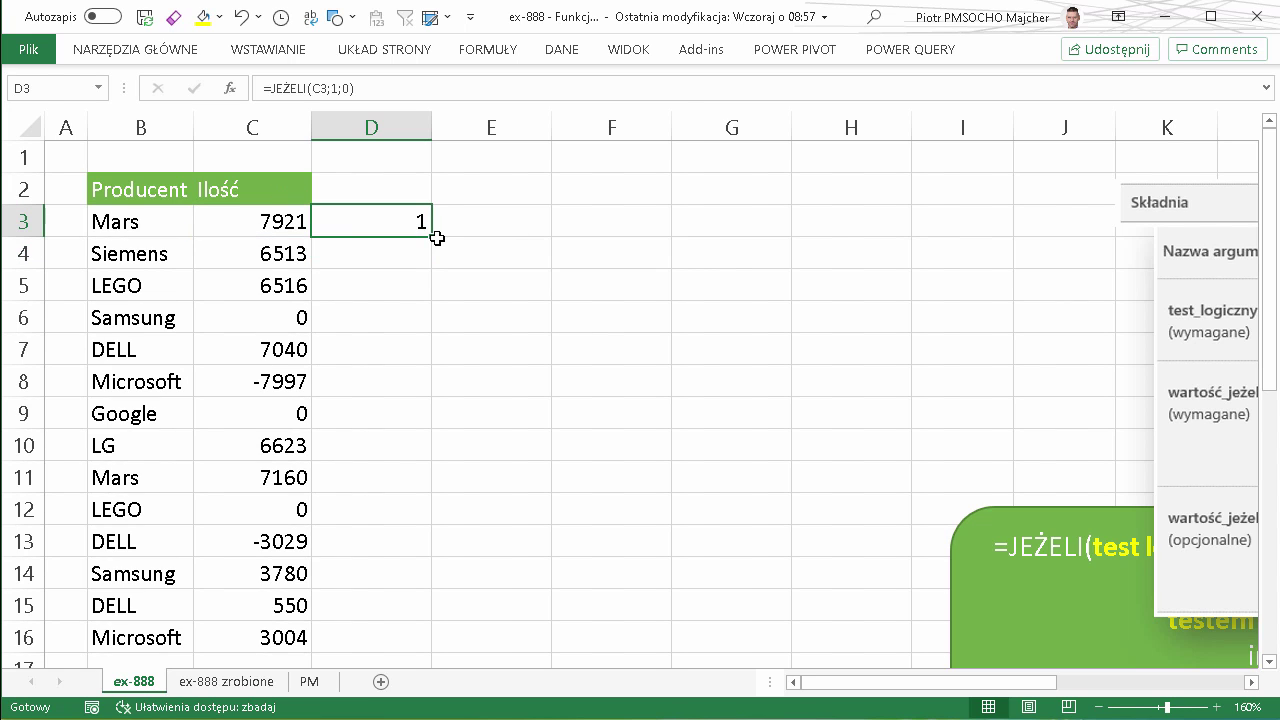
{"action": "double_click", "coordinate": [436, 240]}
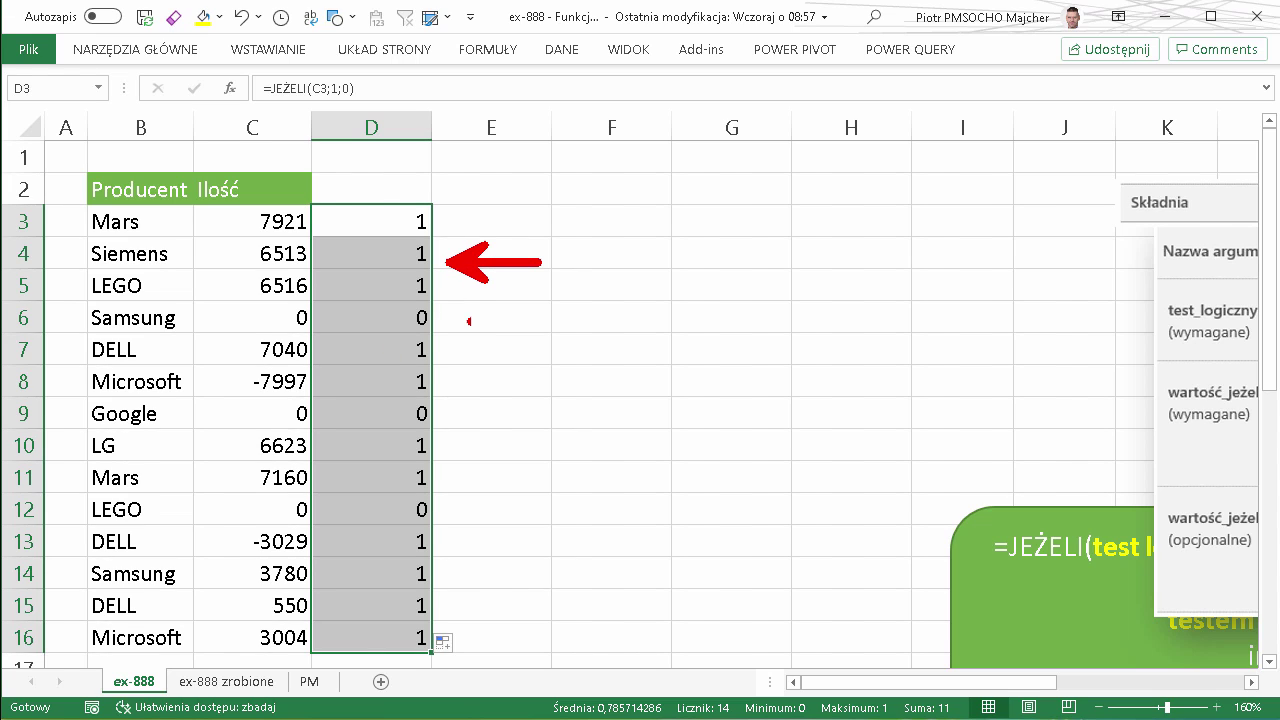
{"action": "left_click_drag", "start_coordinate": [452, 311], "coordinate": [588, 330]}
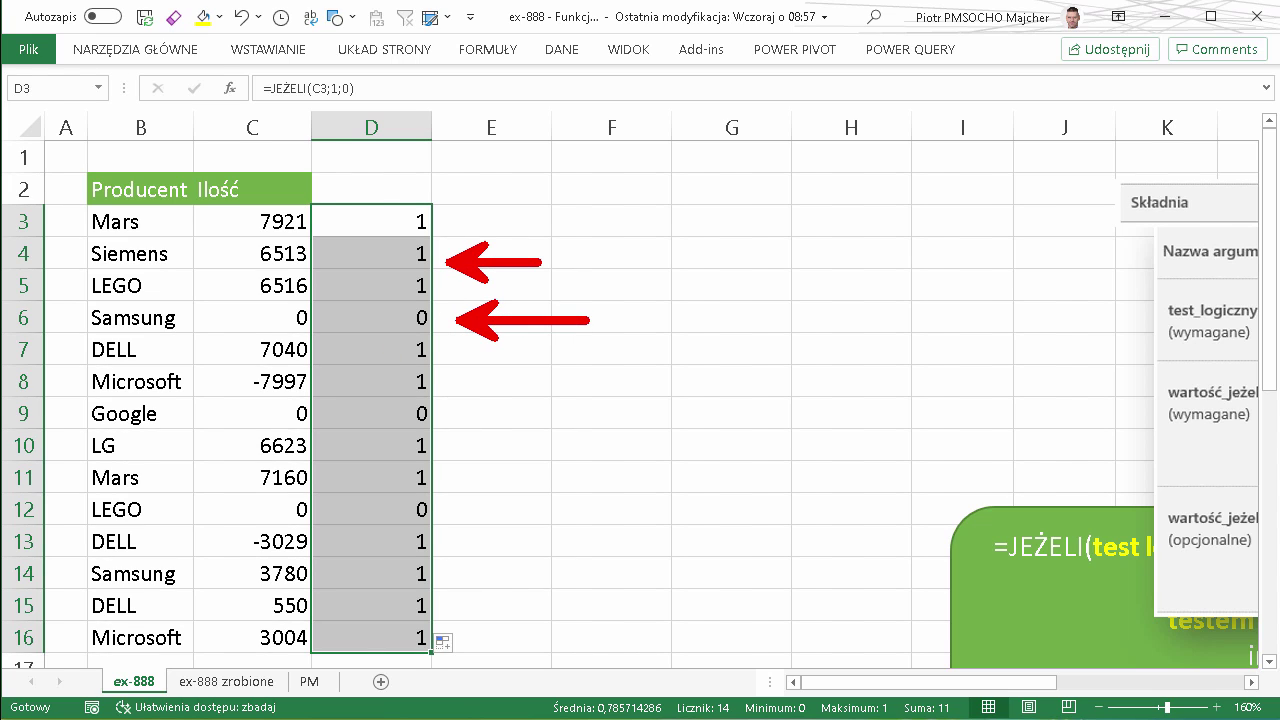
{"action": "mouse_move", "coordinate": [264, 223]}
{"action": "left_mouse_down"}
{"action": "mouse_move", "coordinate": [190, 418]}
{"action": "mouse_move", "coordinate": [380, 322]}
{"action": "mouse_move", "coordinate": [372, 198]}
{"action": "left_mouse_up"}
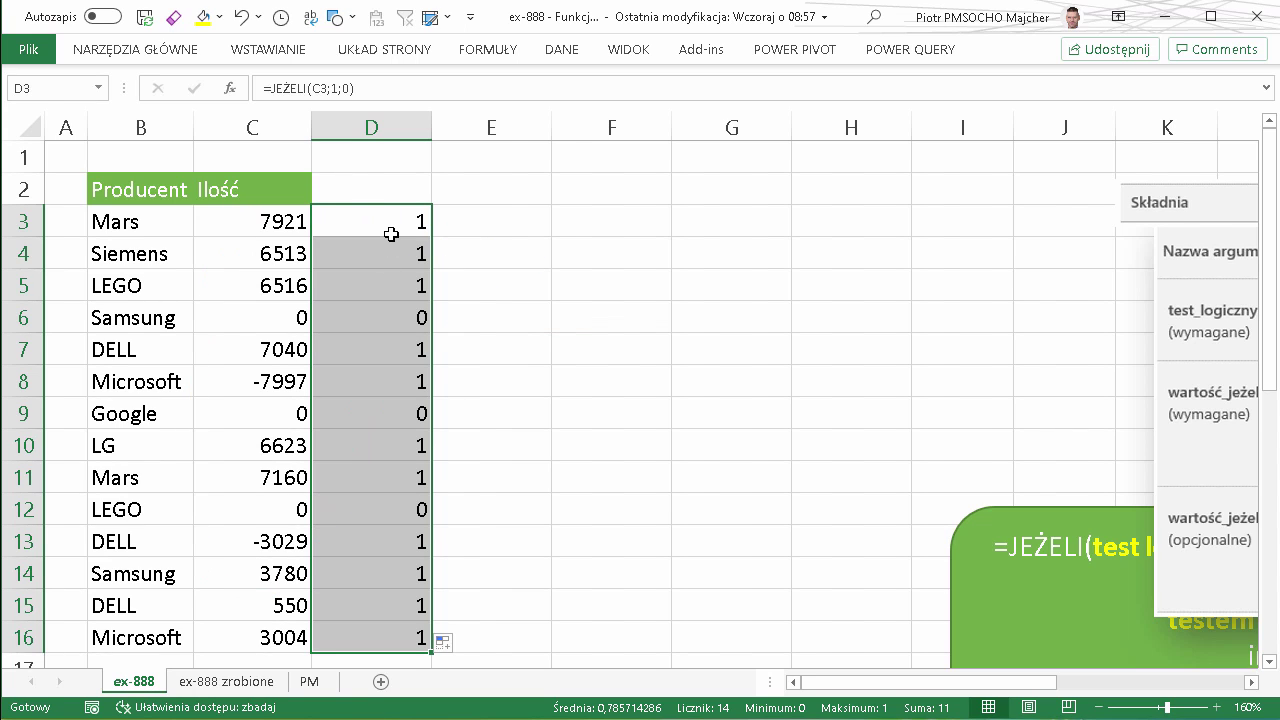
{"action": "key", "text": "Delete"}
{"action": "left_click", "coordinate": [376, 226]}
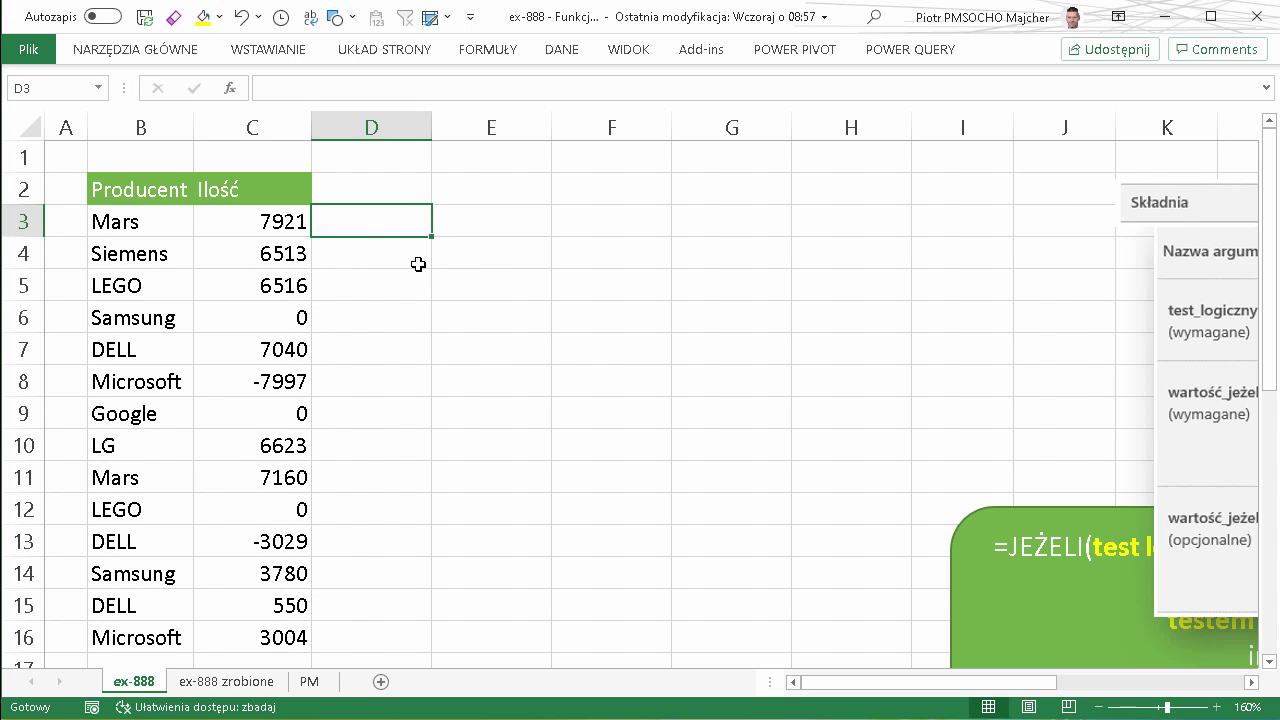
Scroll down to the second table and highlight the Mars row's five dated values
{"action": "left_click", "coordinate": [391, 274]}
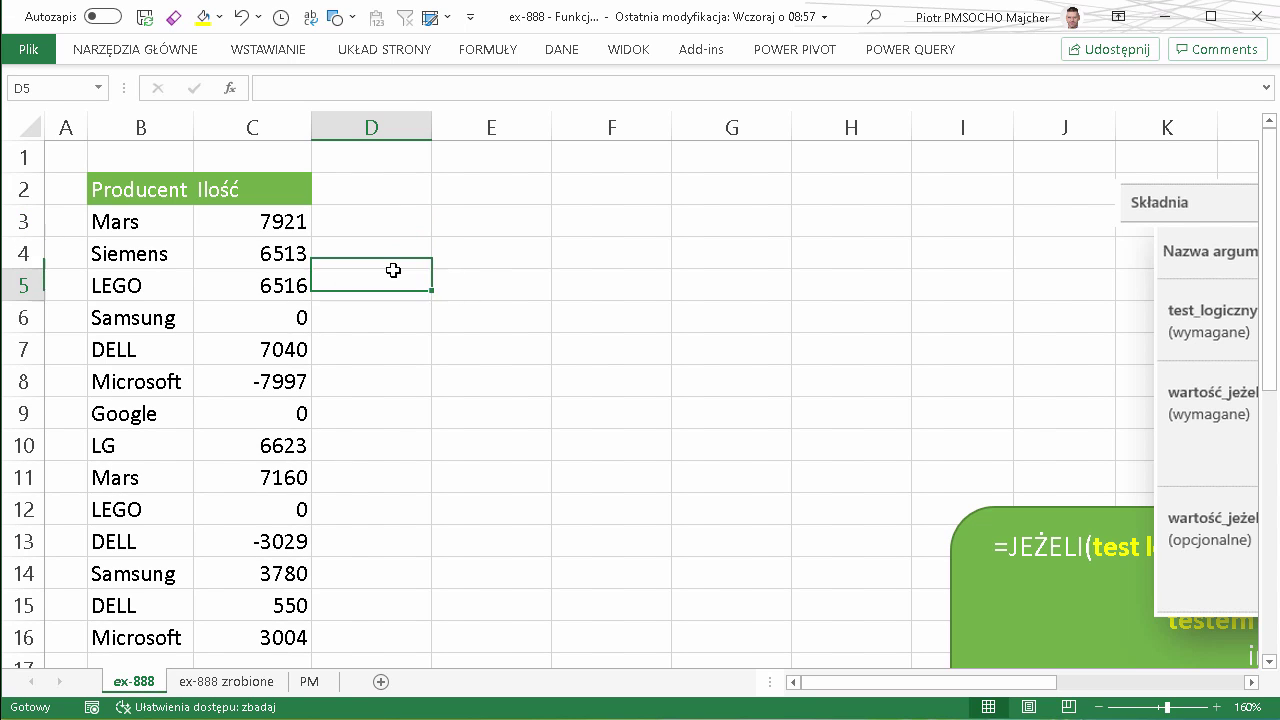
{"action": "scroll", "coordinate": [394, 276], "scroll_direction": "down", "scroll_amount": 1}
{"action": "scroll", "coordinate": [394, 276], "scroll_direction": "down", "scroll_amount": 2}
{"action": "scroll", "coordinate": [394, 276], "scroll_direction": "down", "scroll_amount": 1}
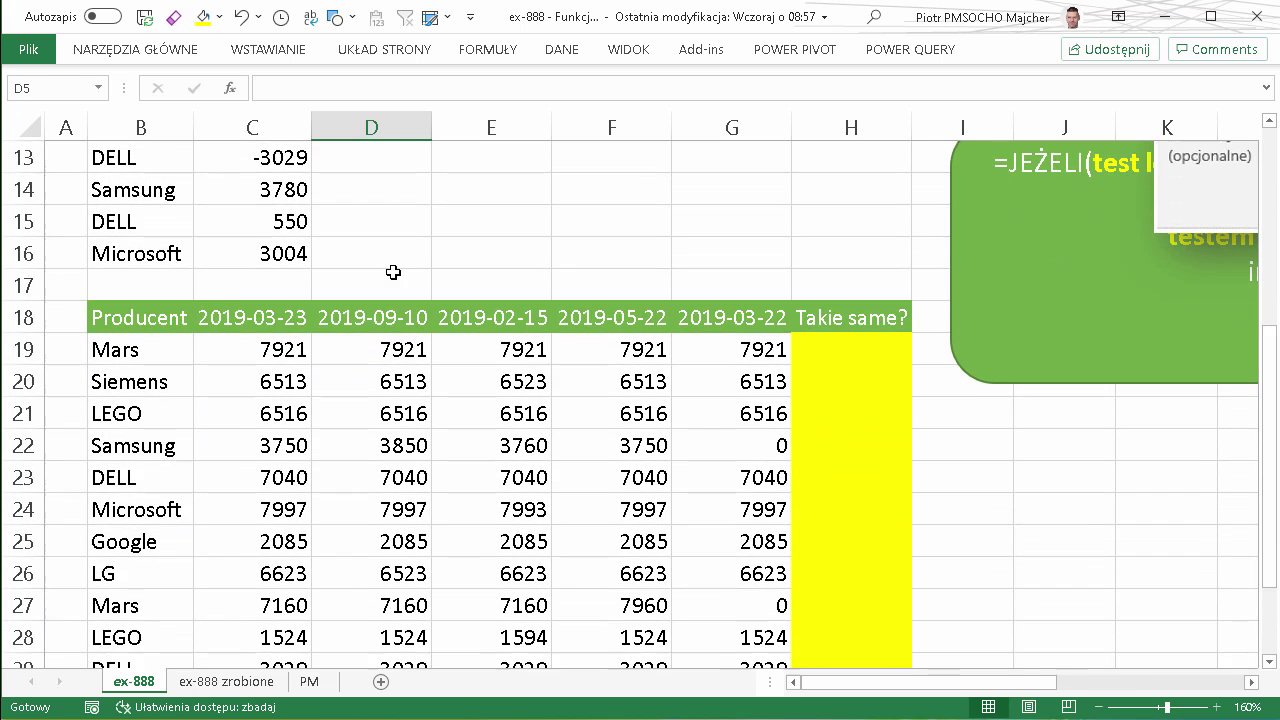
{"action": "scroll", "coordinate": [394, 274], "scroll_direction": "down", "scroll_amount": 1}
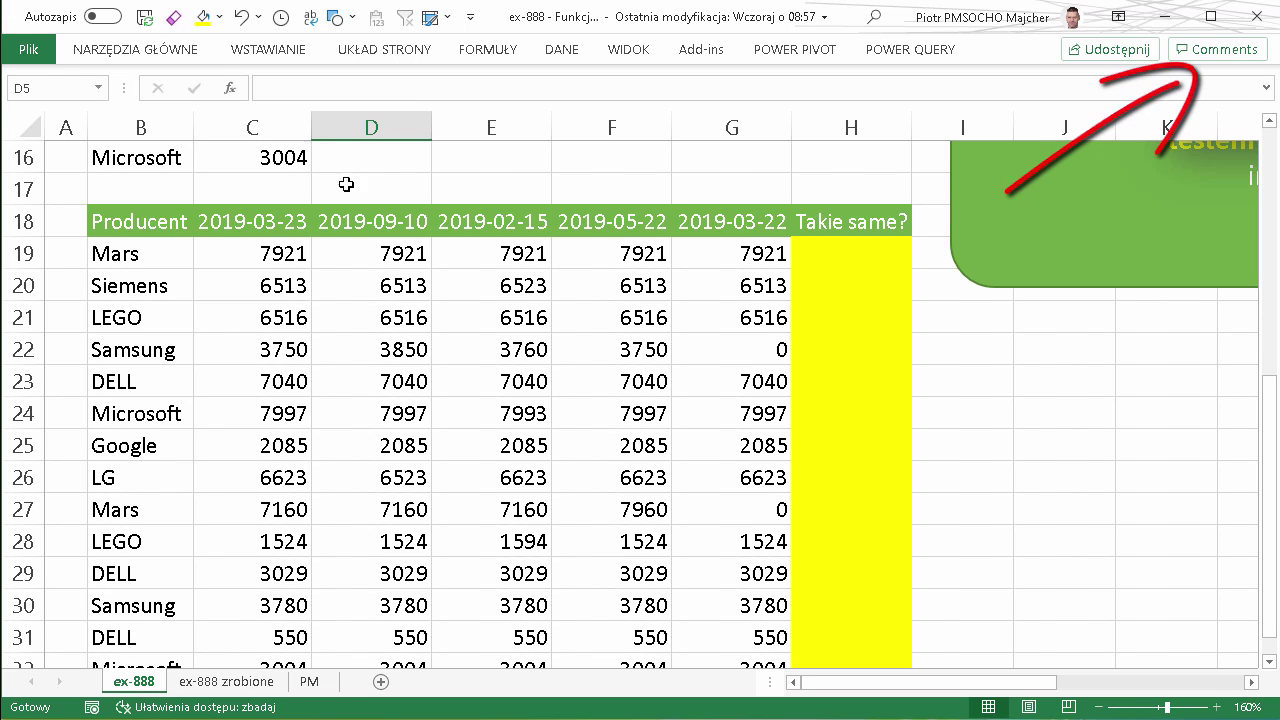
{"action": "mouse_move", "coordinate": [297, 254]}
{"action": "left_mouse_down"}
{"action": "mouse_move", "coordinate": [667, 271]}
{"action": "mouse_move", "coordinate": [711, 249]}
{"action": "left_mouse_up"}
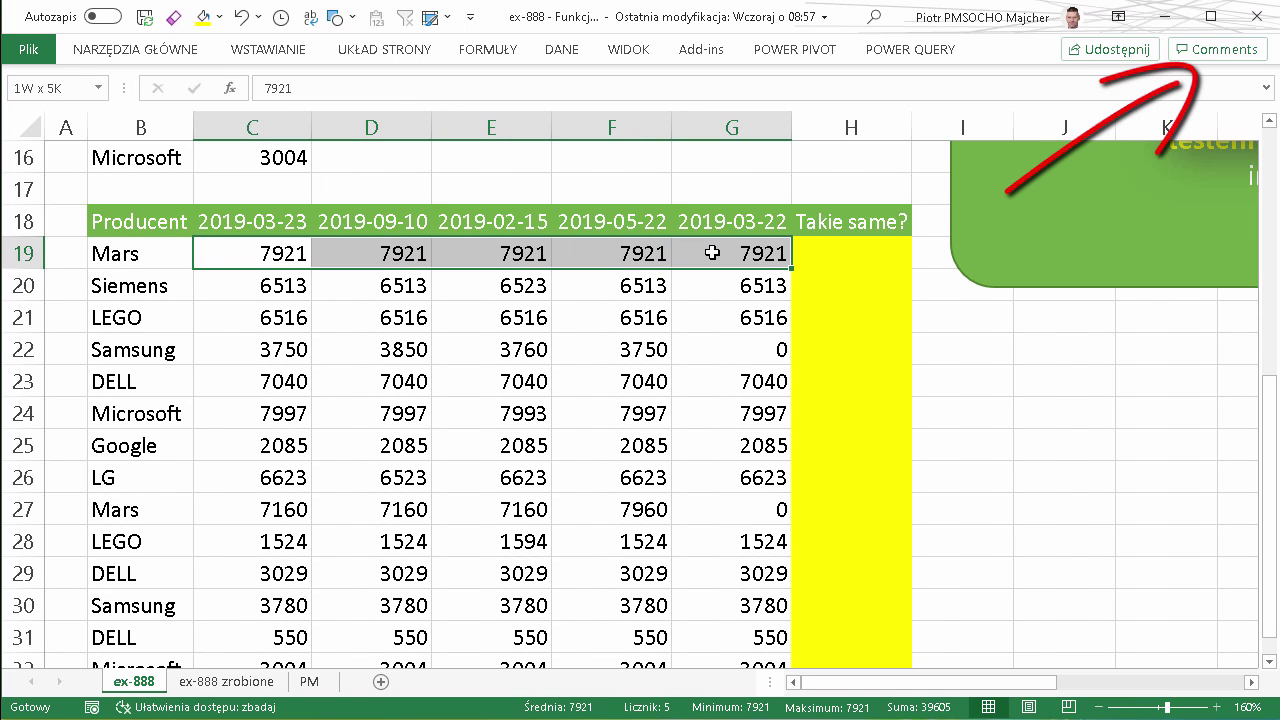
Enter =ODCH.STANDARD.POPUL(C19:G19) in H19
{"action": "left_click", "coordinate": [820, 254]}
{"action": "type", "text": "=o"}
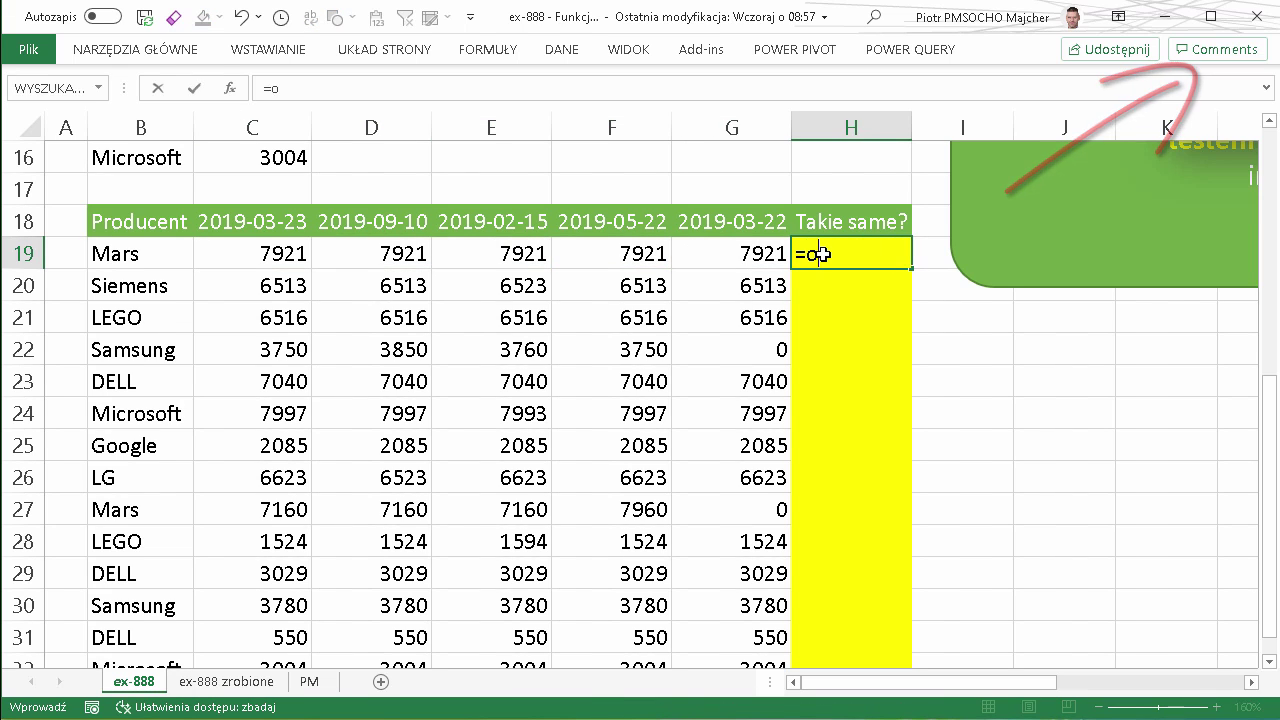
{"action": "type", "text": "d"}
{"action": "key", "text": "Down"}
{"action": "key", "text": "Down"}
{"action": "key", "text": "Down"}
{"action": "key", "text": "Down"}
{"action": "key", "text": "Down"}
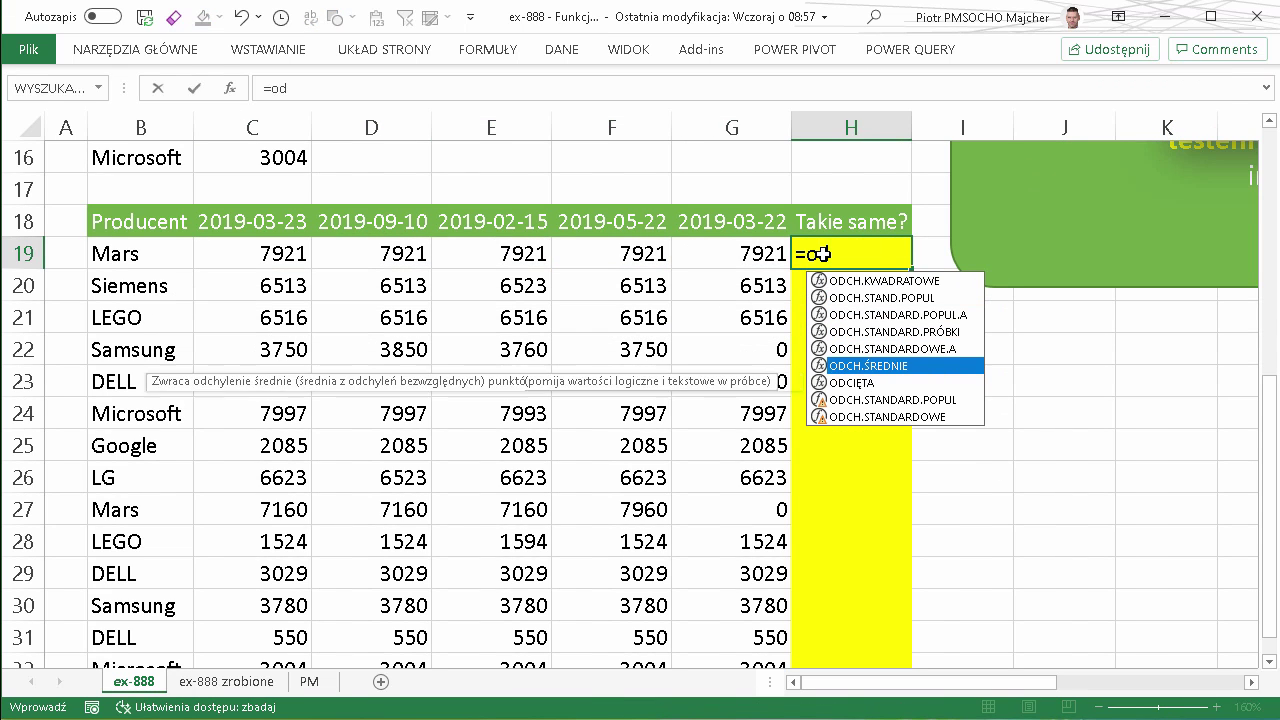
{"action": "key", "text": "Down"}
{"action": "key", "text": "Down"}
{"action": "key", "text": "Tab"}
{"action": "left_click_drag", "start_coordinate": [743, 259], "coordinate": [298, 254]}
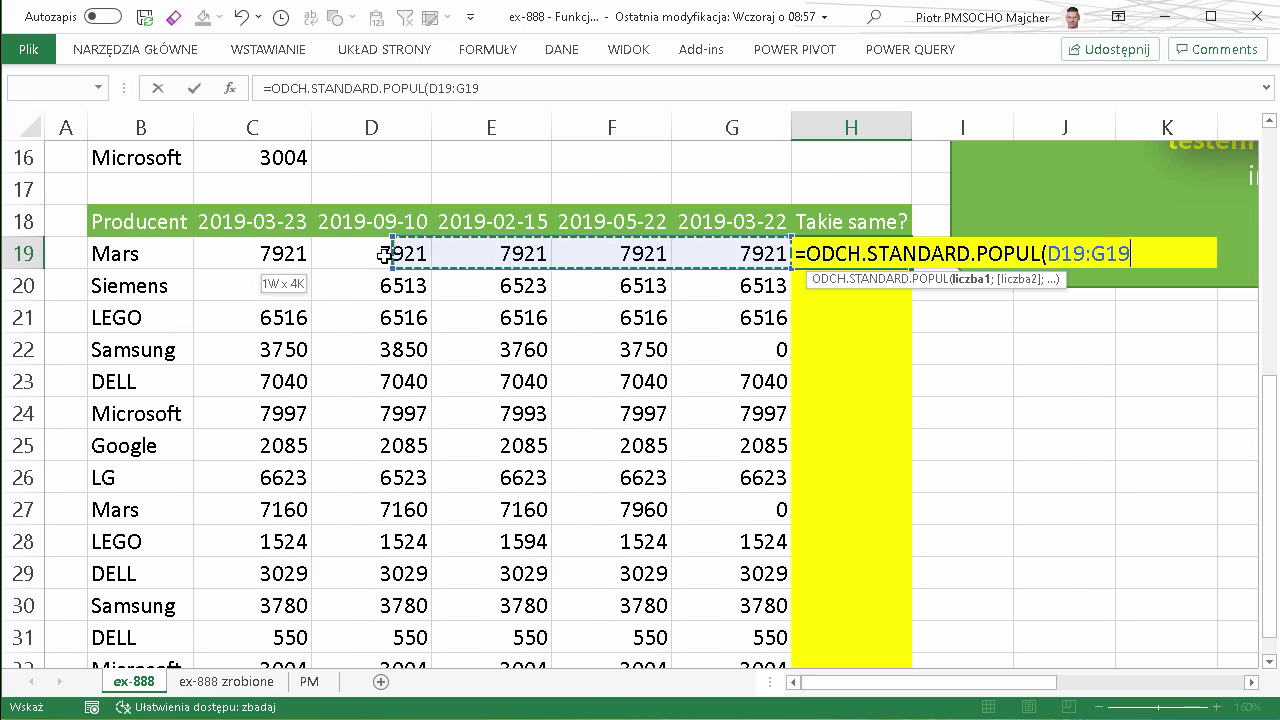
{"action": "type", "text": ")"}
{"action": "key", "text": "Return"}
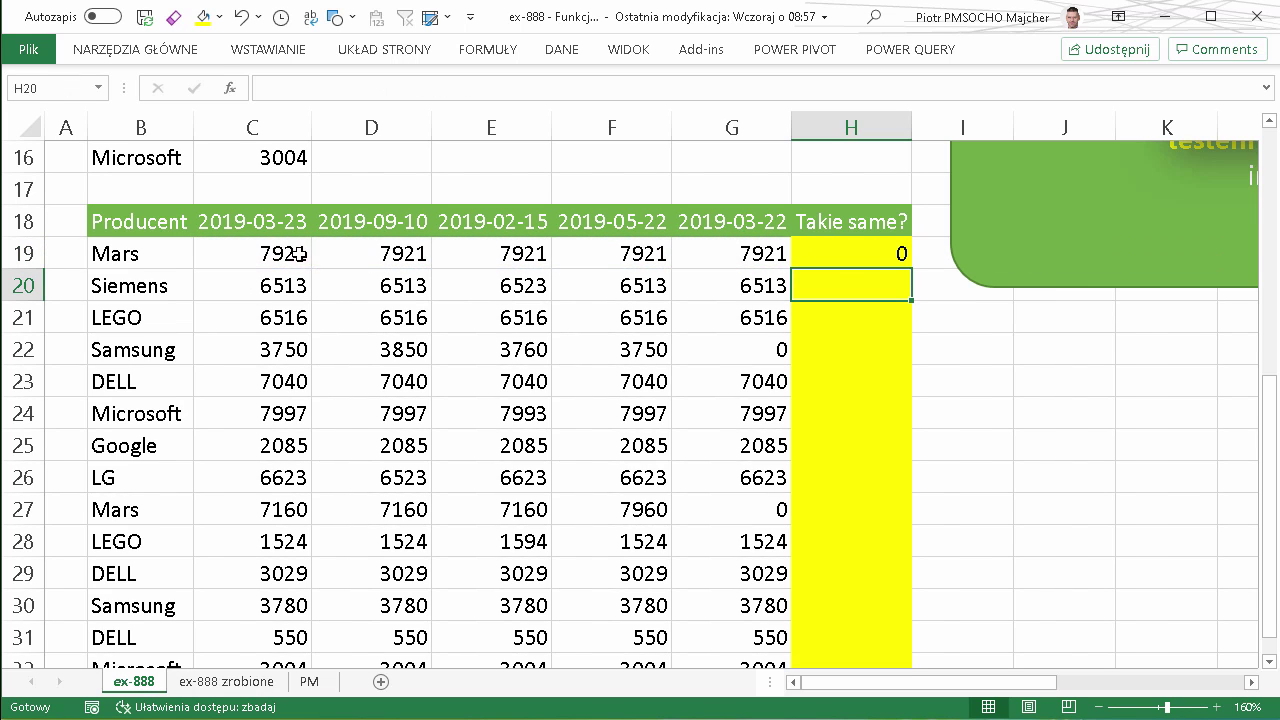
Copy the H19 formula down the column, then reopen H19 for editing
{"action": "left_click", "coordinate": [900, 257]}
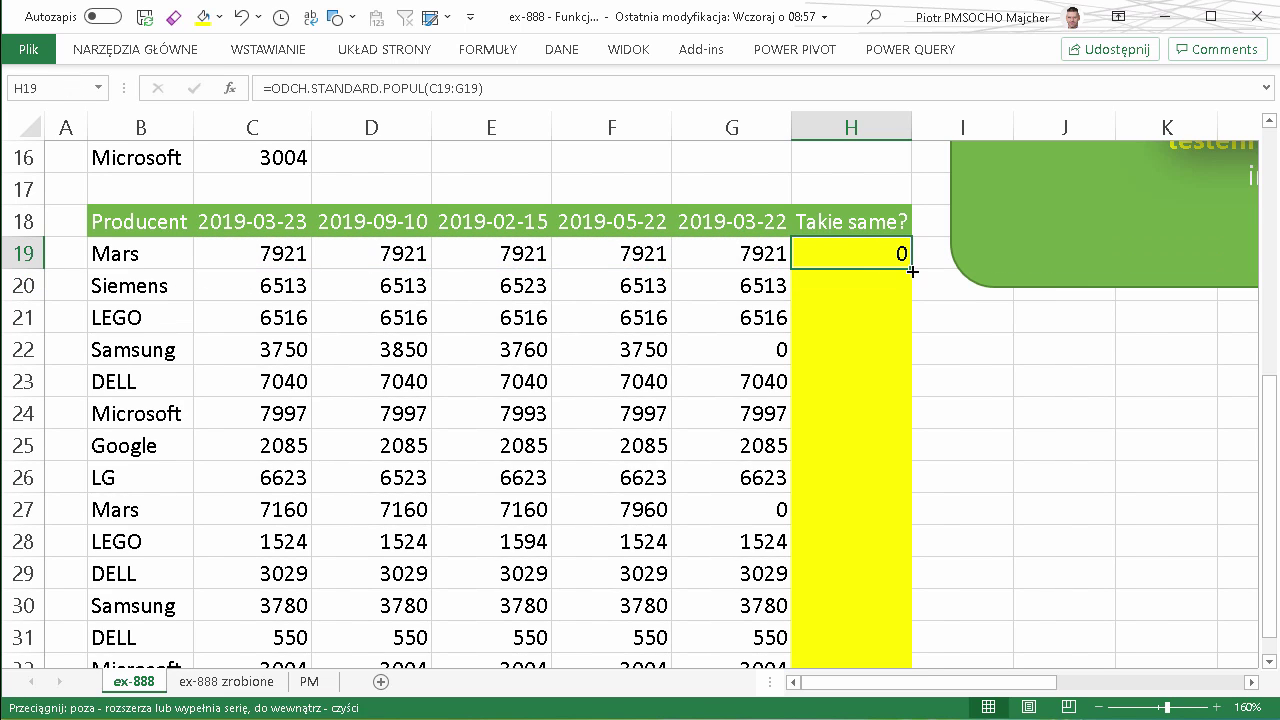
{"action": "double_click", "coordinate": [908, 268]}
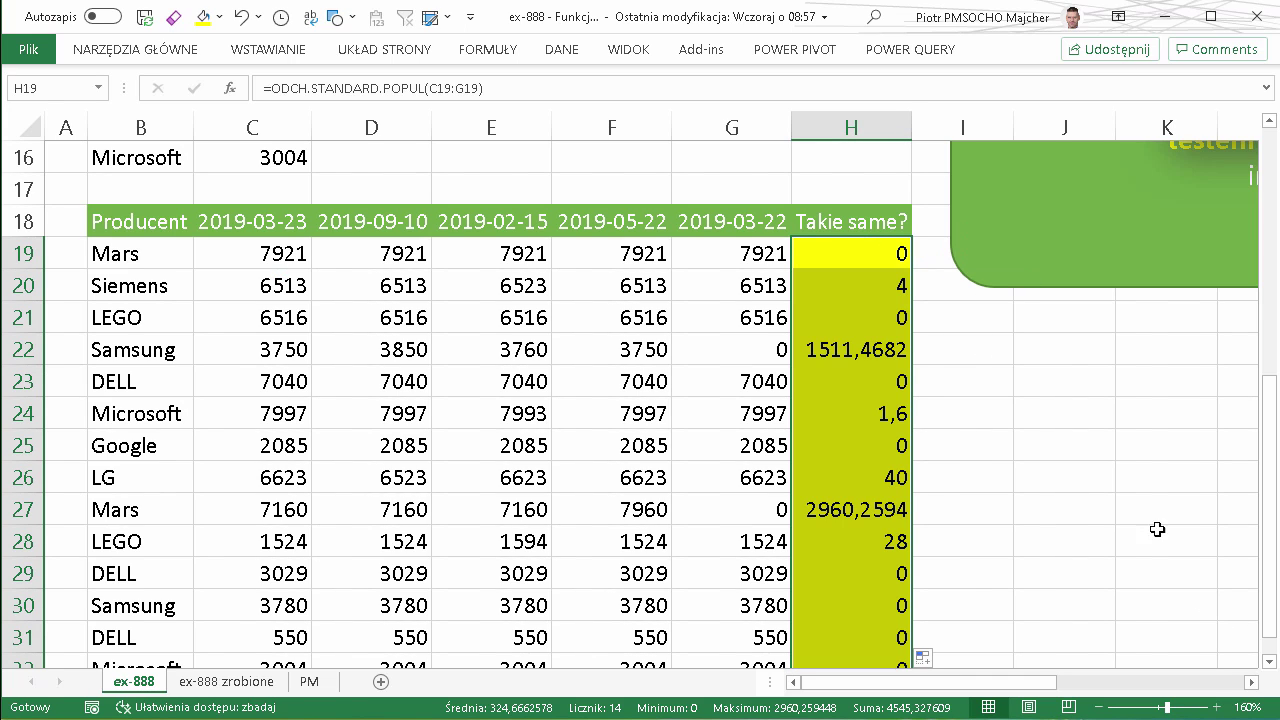
{"action": "double_click", "coordinate": [872, 255]}
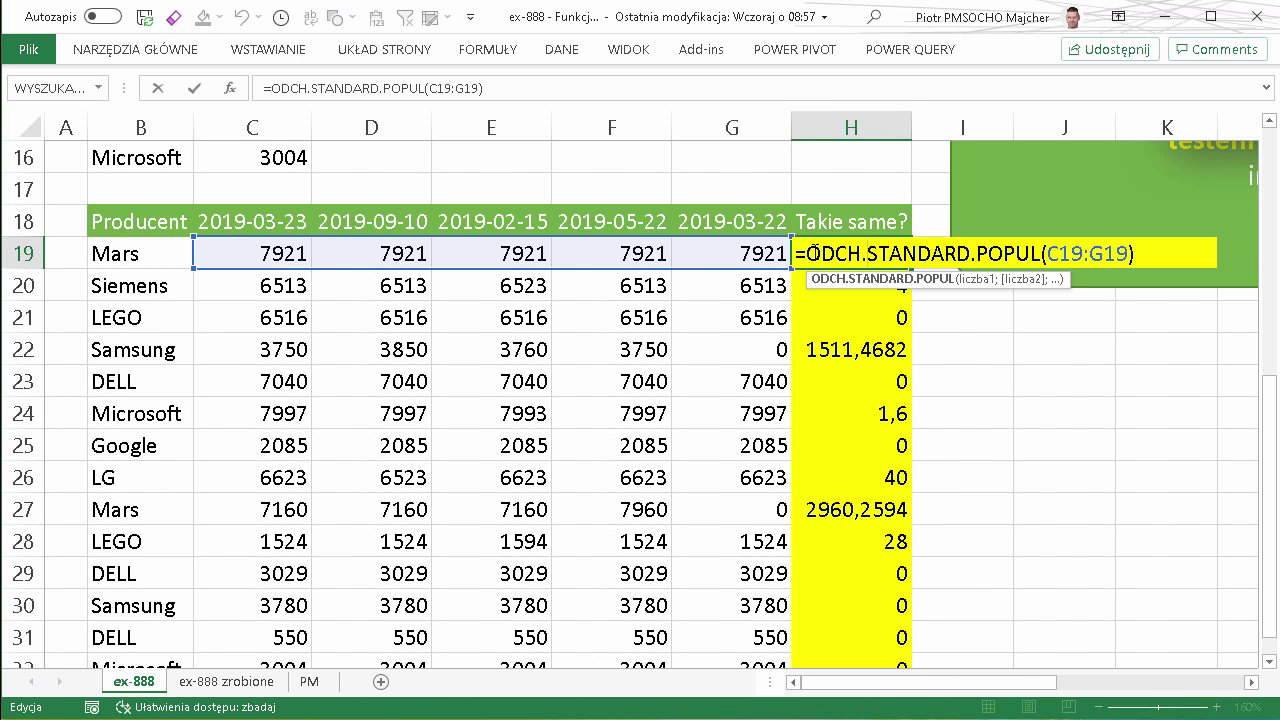
Wrap H19's deviation formula as =JEŻELI(ODCH.STANDARD.POPUL(C19:G19); ready for the value arguments
{"action": "left_click", "coordinate": [813, 255]}
{"action": "type", "text": "je"}
{"action": "key", "text": "Tab"}
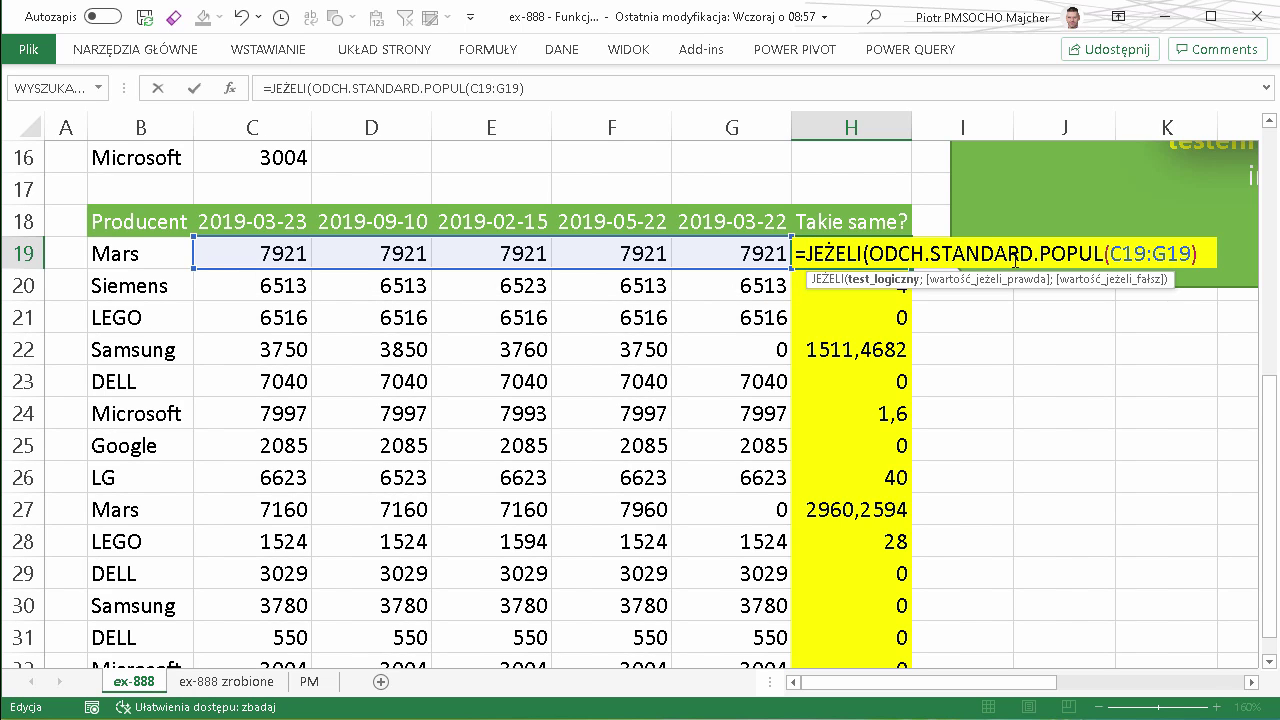
{"action": "left_click", "coordinate": [1253, 682]}
{"action": "left_click", "coordinate": [1253, 682]}
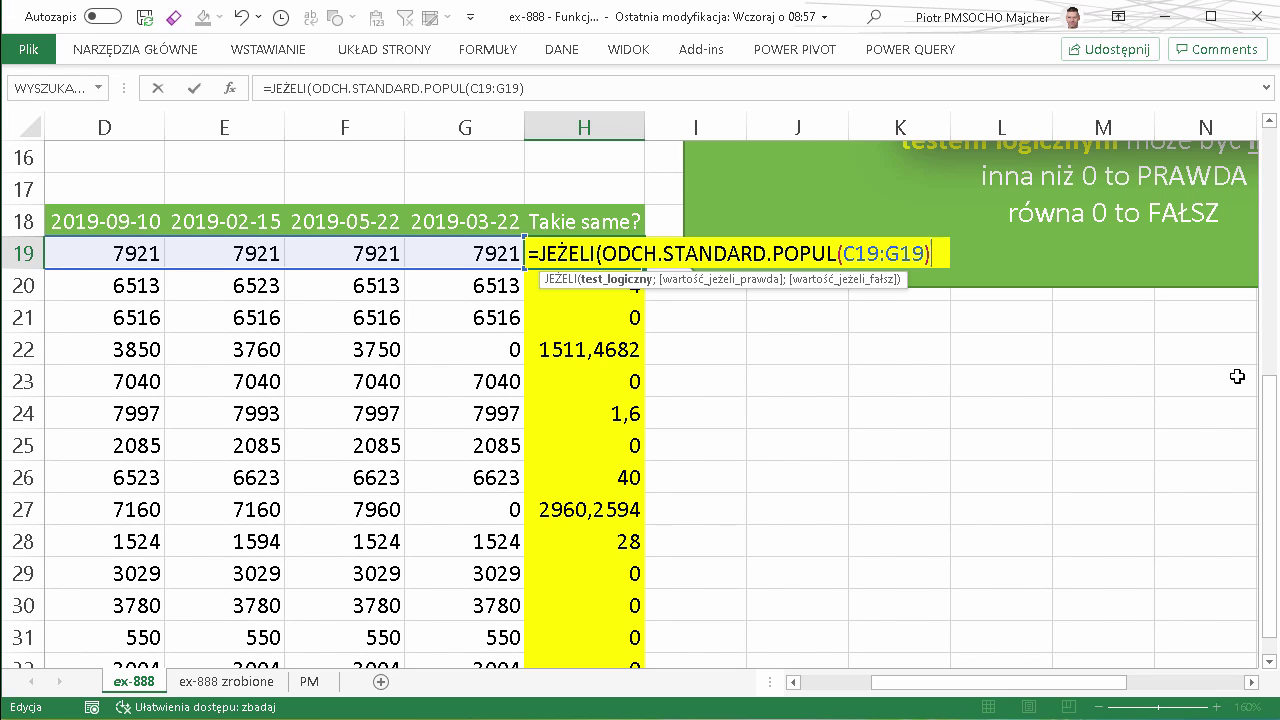
{"action": "type", "text": ">0"}
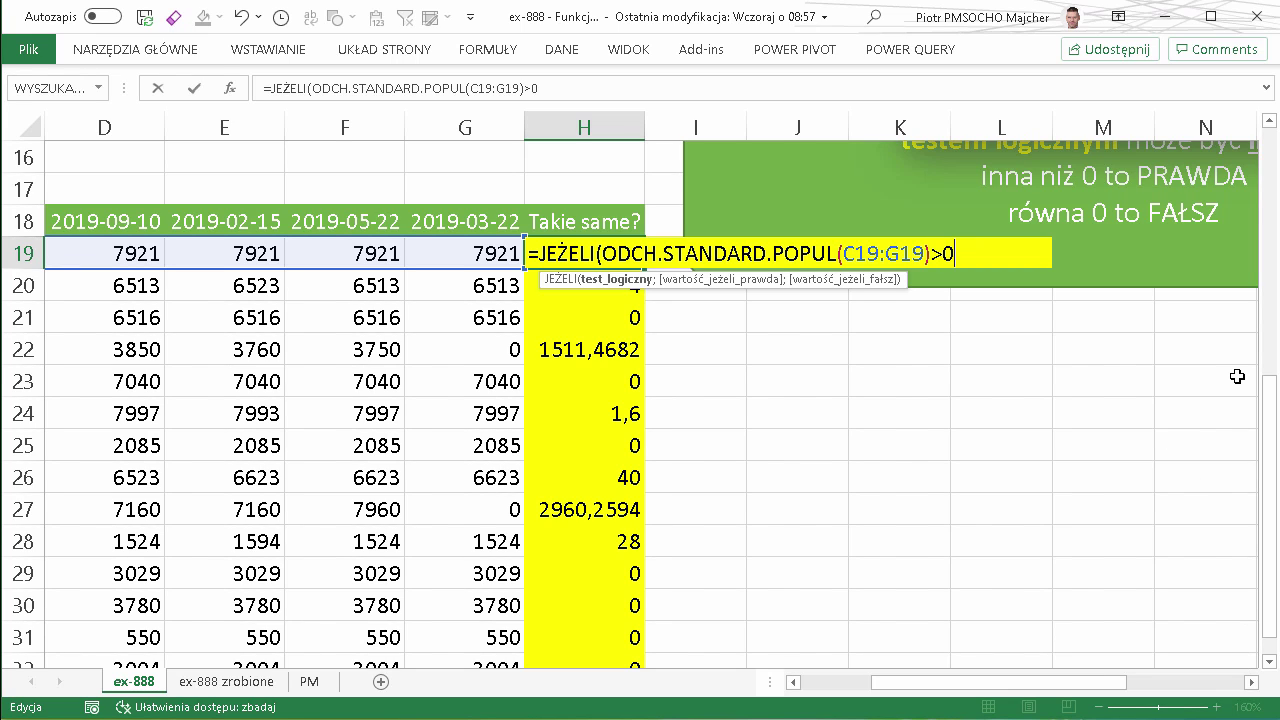
{"action": "key", "text": "BackSpace"}
{"action": "key", "text": "BackSpace"}
{"action": "type", "text": "0"}
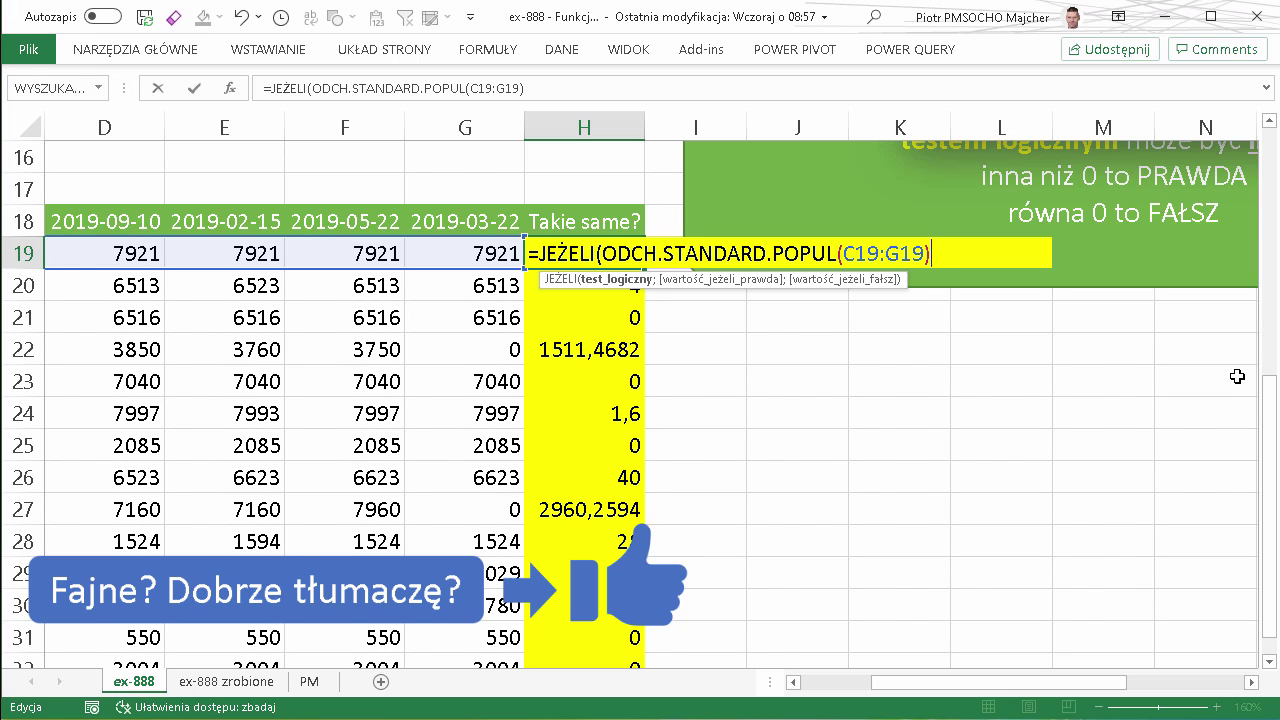
{"action": "type", "text": ";"}
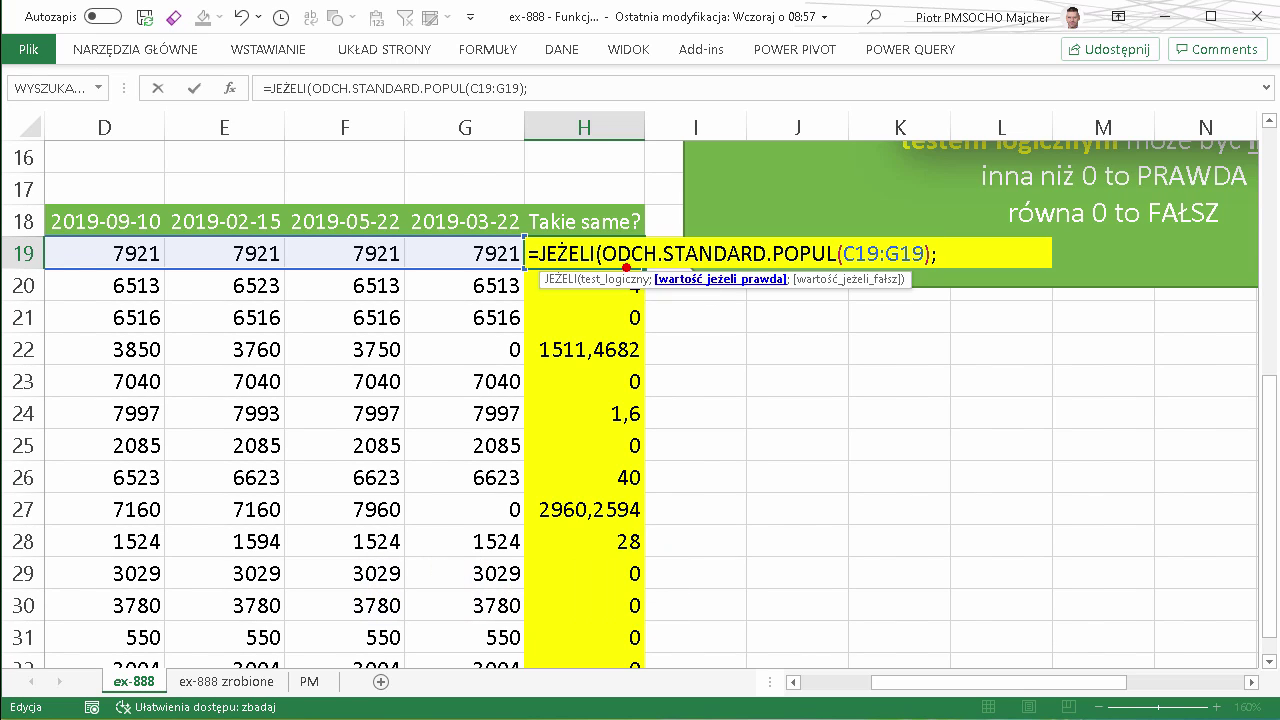
Add "nie są takie same" as the value-if-true argument in H19
{"action": "left_click_drag", "start_coordinate": [626, 268], "coordinate": [920, 277]}
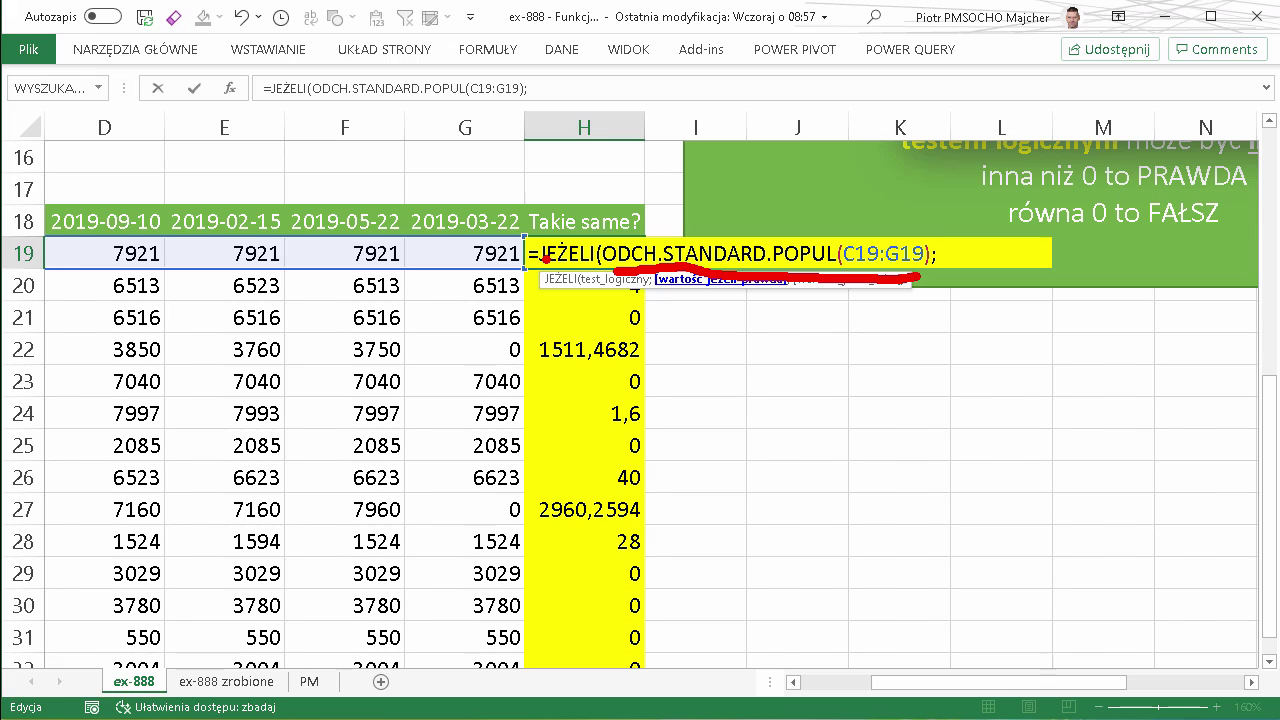
{"action": "key", "text": "Escape"}
{"action": "type", "text": "\""}
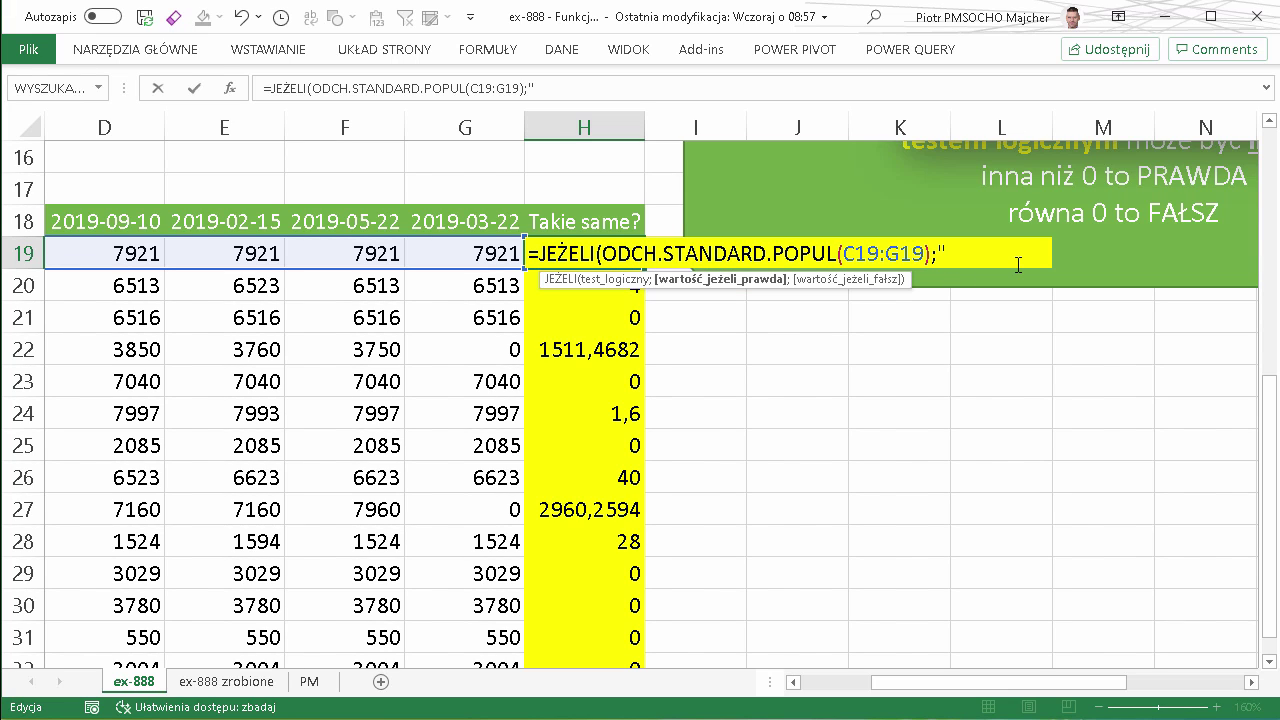
{"action": "type", "text": "nis"}
{"action": "key", "text": "BackSpace"}
{"action": "type", "text": "e są tak "}
{"action": "type", "text": "ie same\""}
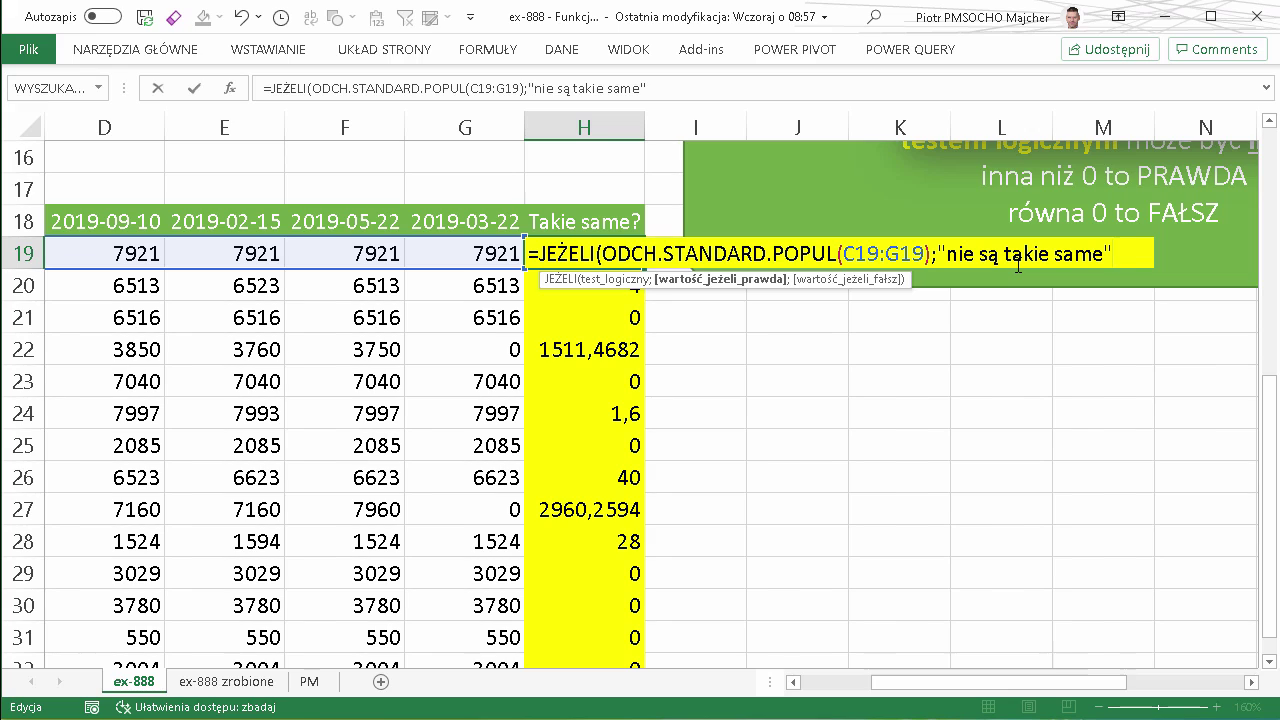
{"action": "type", "text": ";"}
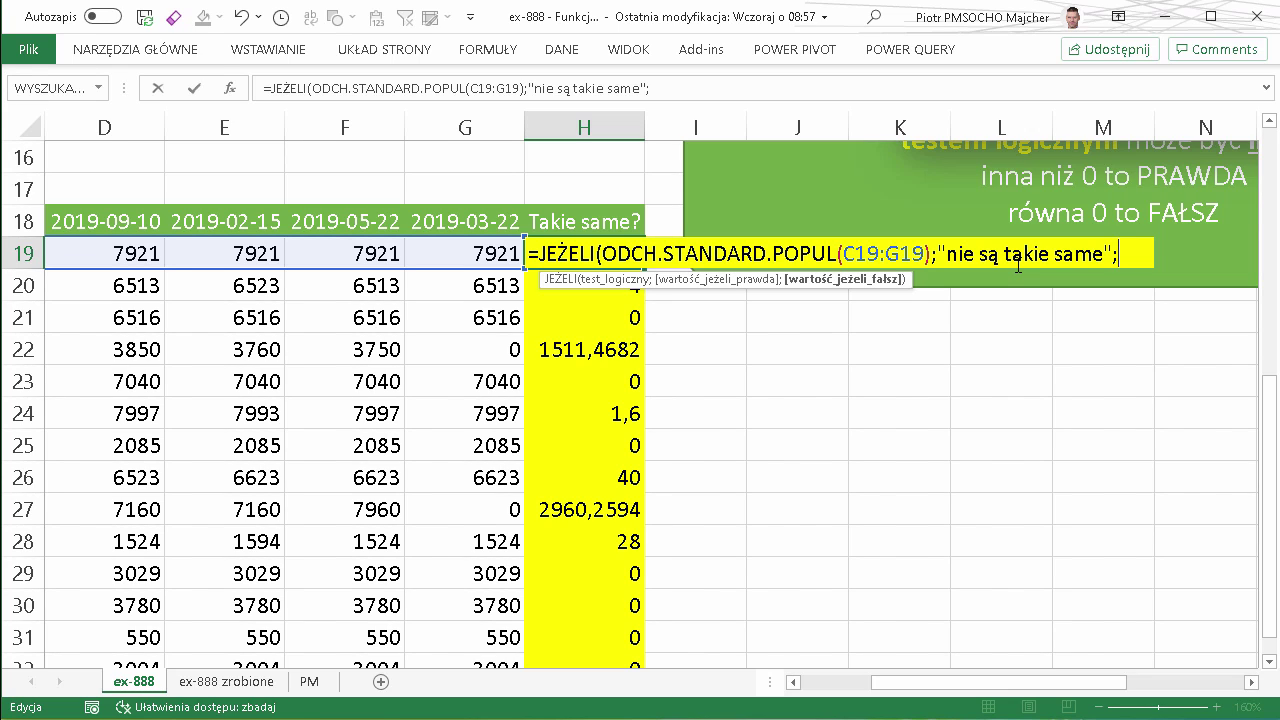
Add "takie same" as the value-if-false, close the bracket and confirm the formula
{"action": "left_click_drag", "start_coordinate": [601, 265], "coordinate": [924, 277]}
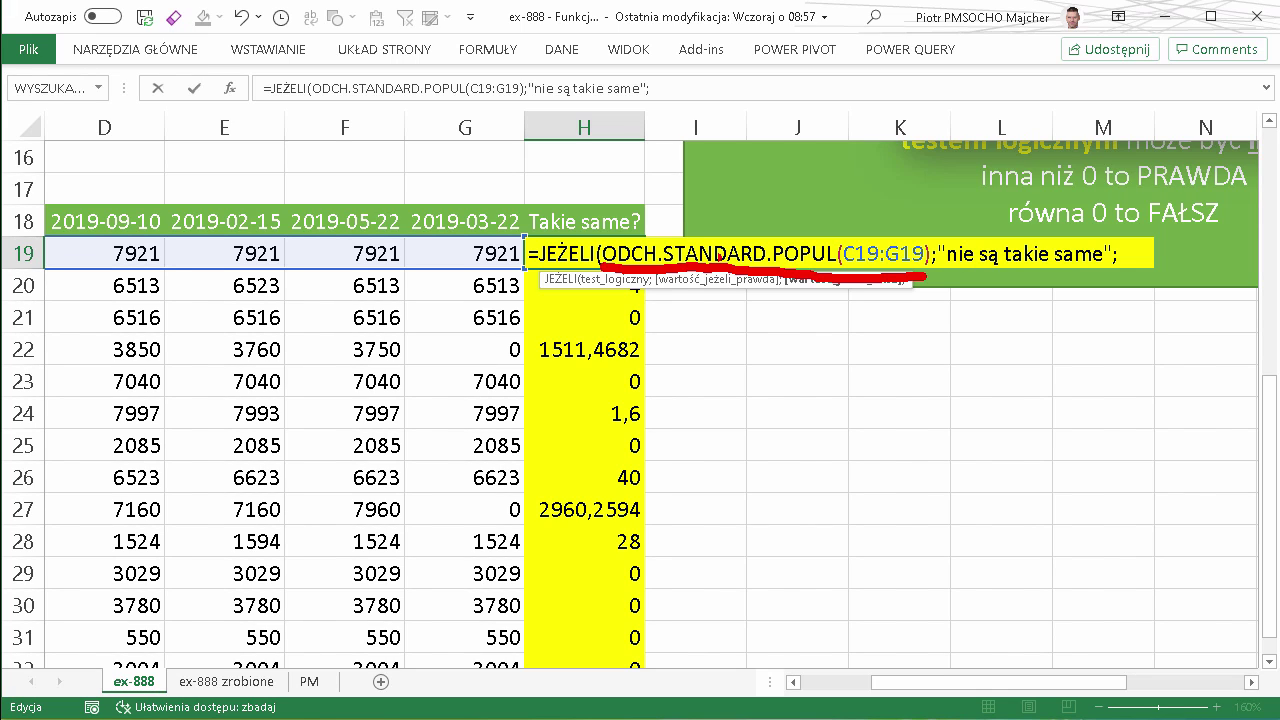
{"action": "key", "text": "Escape"}
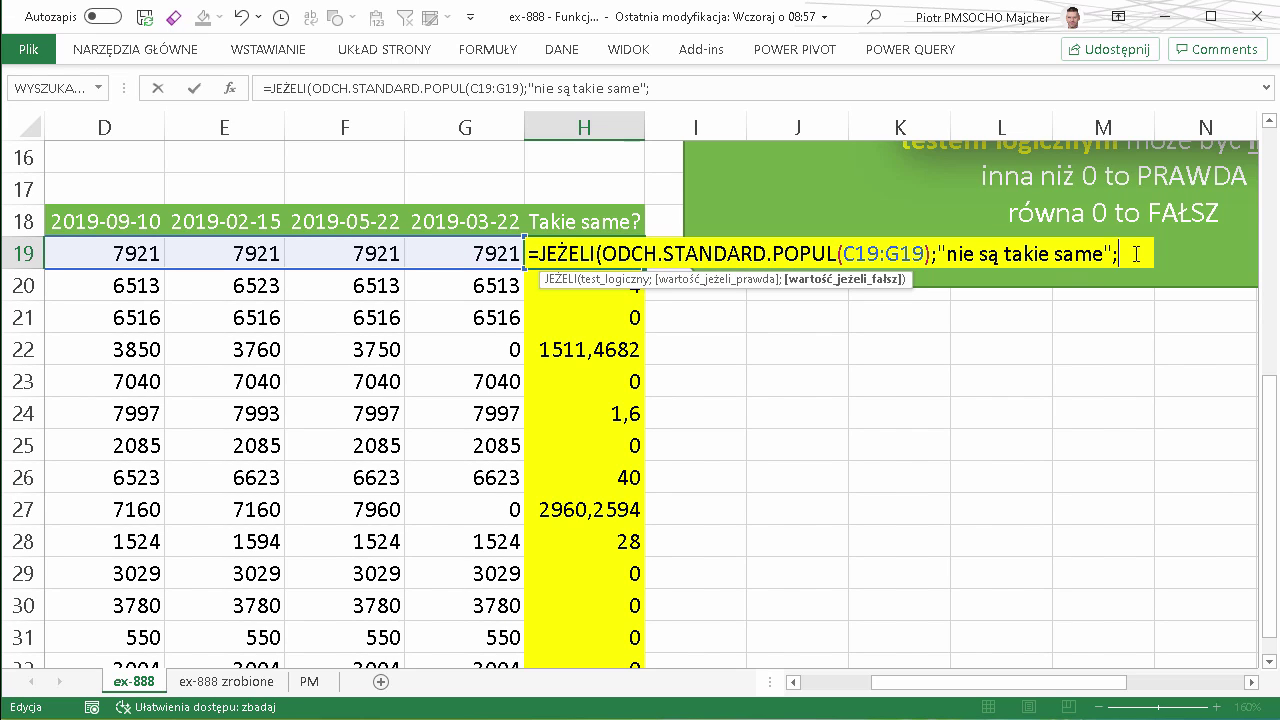
{"action": "type", "text": "\""}
{"action": "type", "text": "takie same:"}
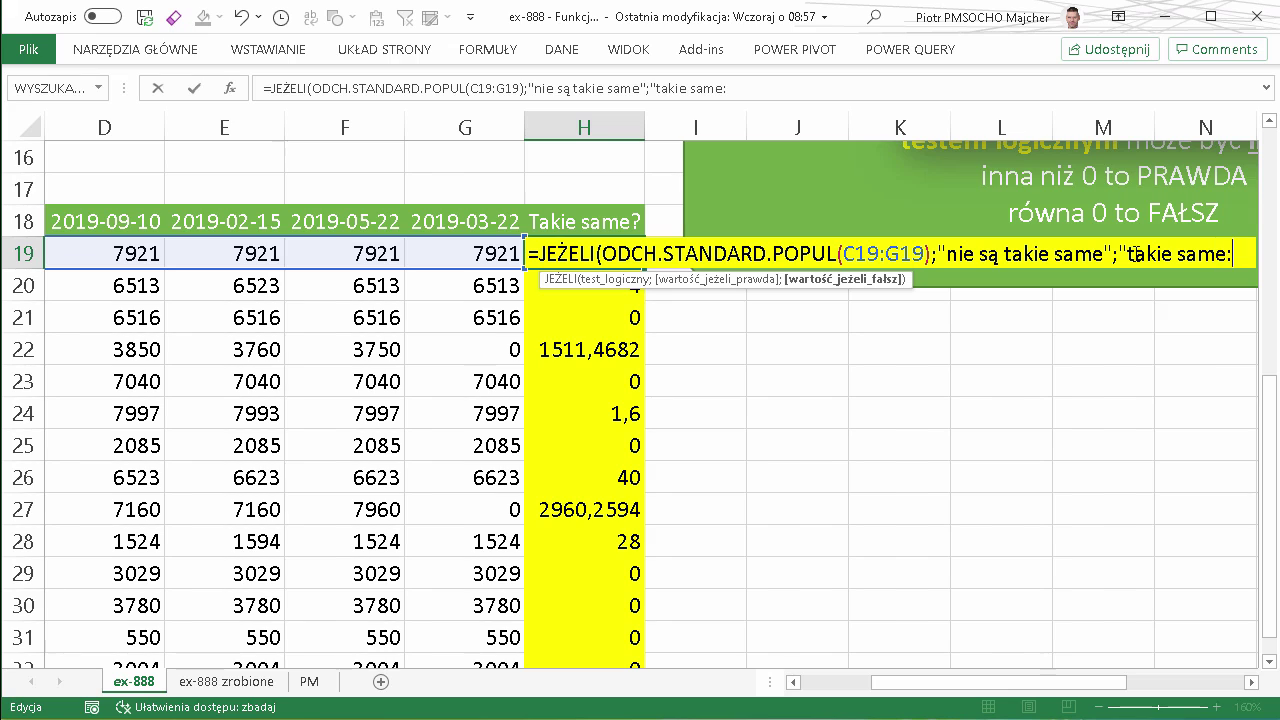
{"action": "key", "text": "BackSpace"}
{"action": "type", "text": "\")"}
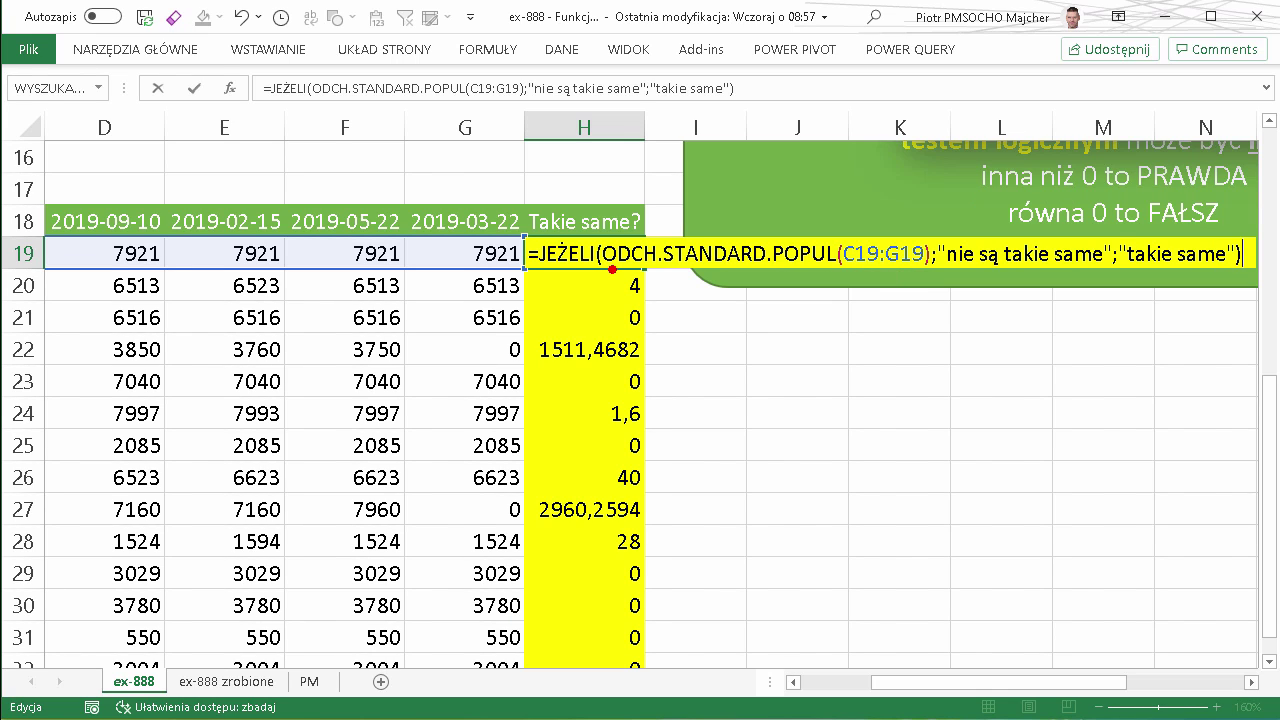
{"action": "left_click_drag", "start_coordinate": [612, 269], "coordinate": [926, 279]}
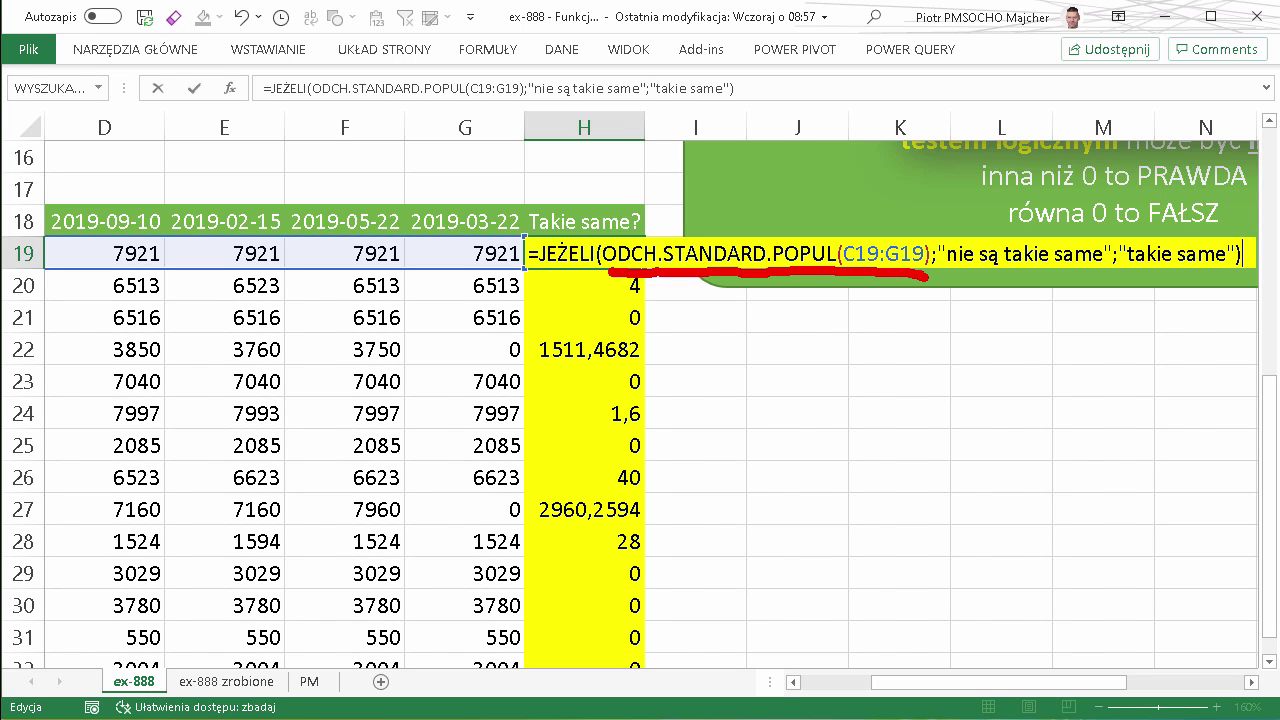
{"action": "key", "text": "Escape"}
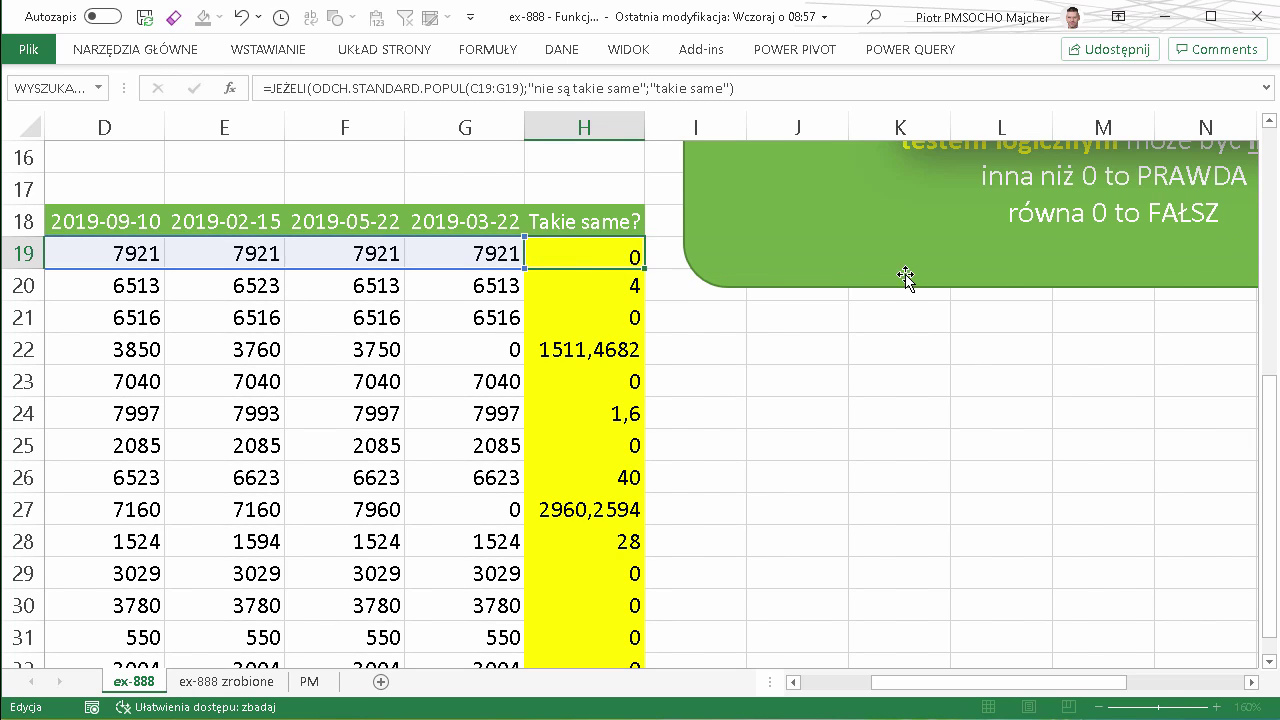
{"action": "key", "text": "Return"}
Copy the JEŻELI formula down column H and switch to the PM sheet
{"action": "left_click", "coordinate": [617, 250]}
{"action": "double_click", "coordinate": [645, 268]}
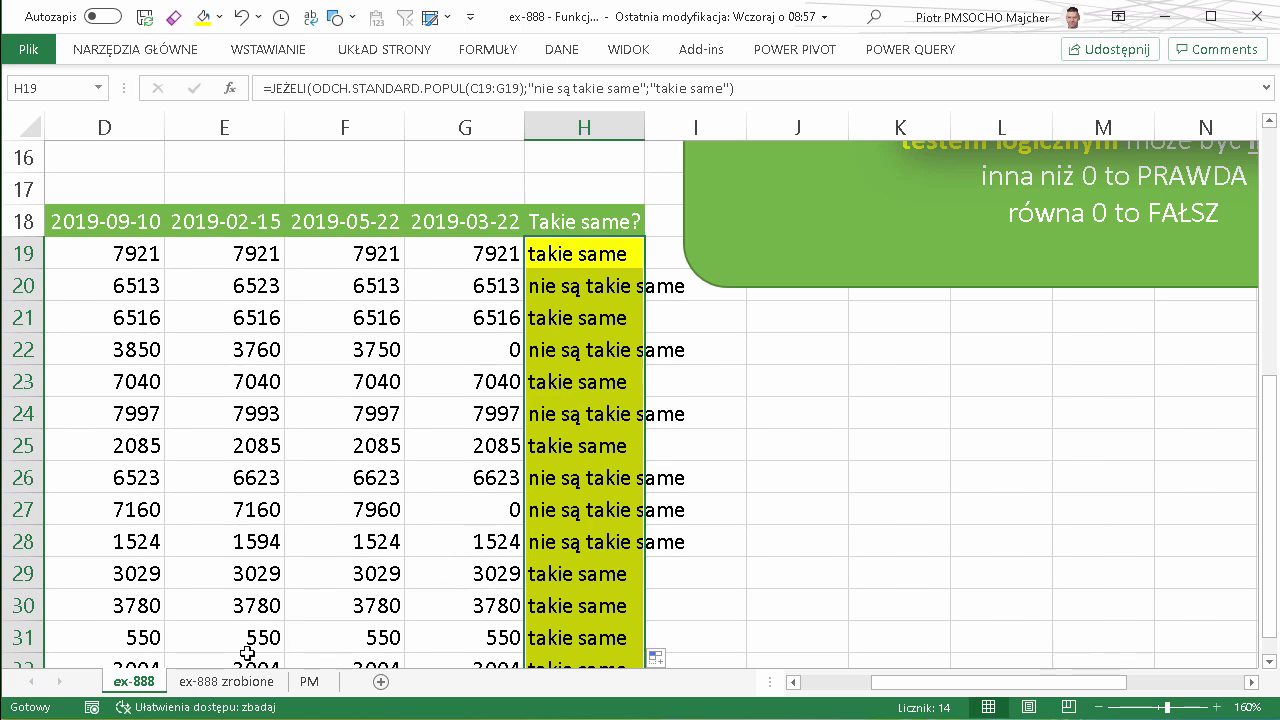
{"action": "left_click", "coordinate": [309, 681]}
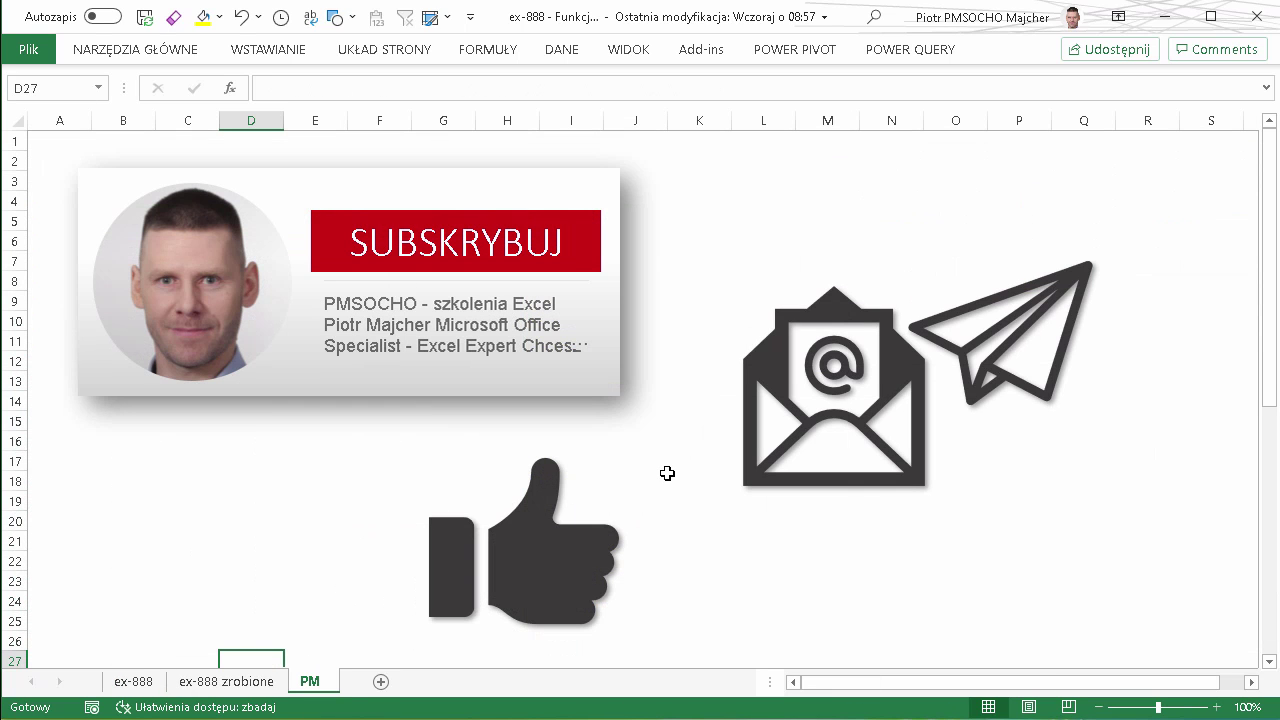